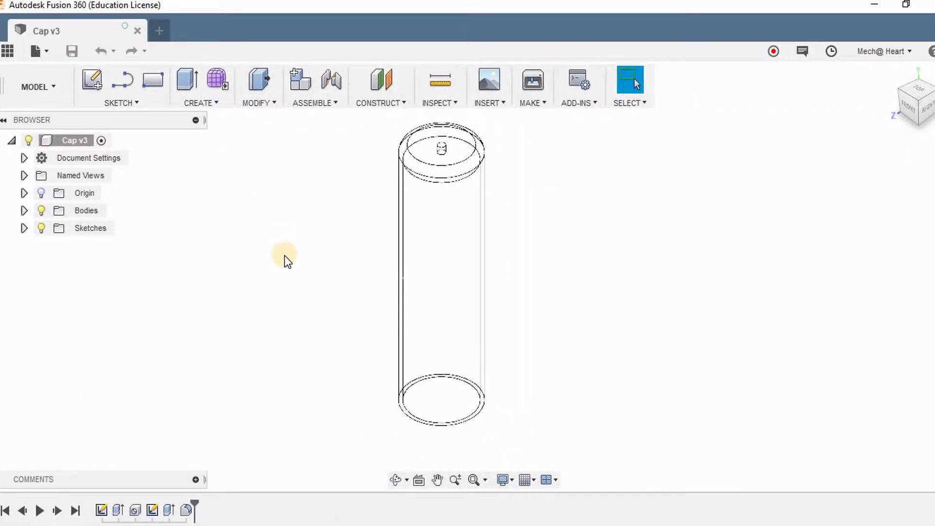
# Set the cap's visual style to Shaded and view the cylinder from several sides
pyautogui.moveTo(284, 255); pyautogui.dragTo(287, 278, button='middle')
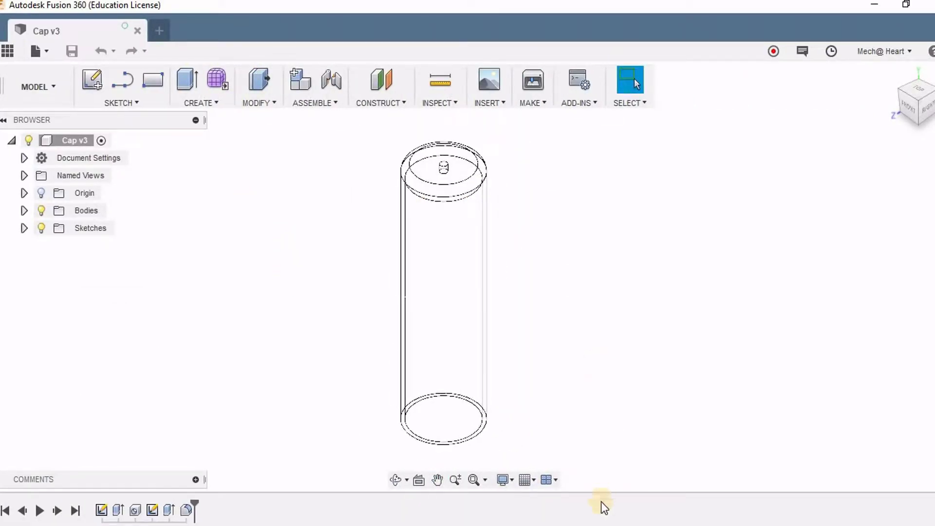
pyautogui.click(505, 480)
pyautogui.moveTo(613, 346)
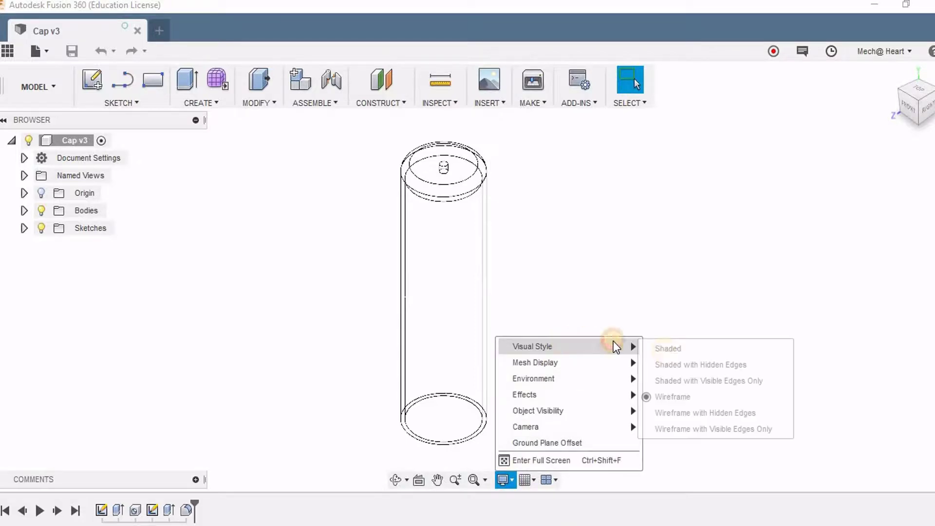
pyautogui.click(652, 349)
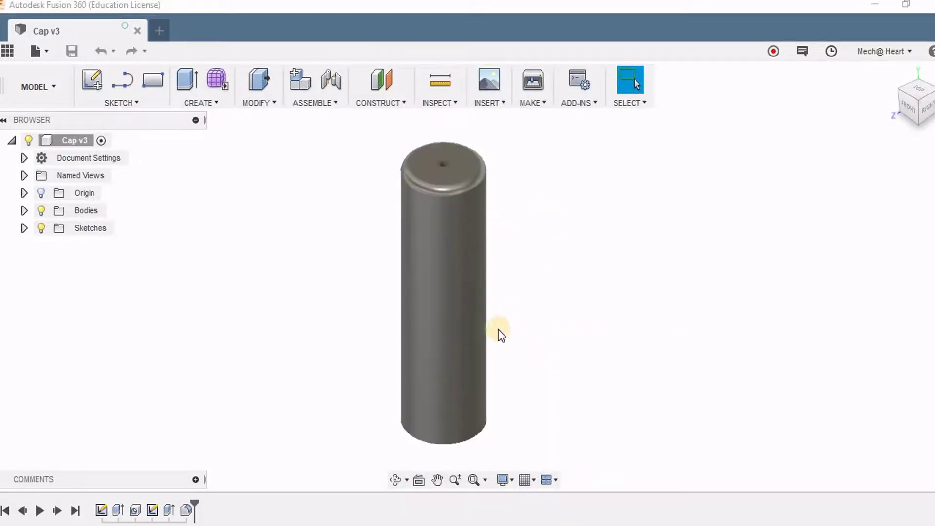
pyautogui.keyDown('shift'); pyautogui.moveTo(482, 292); pyautogui.dragTo(426, 311, button='middle'); pyautogui.keyUp('shift')
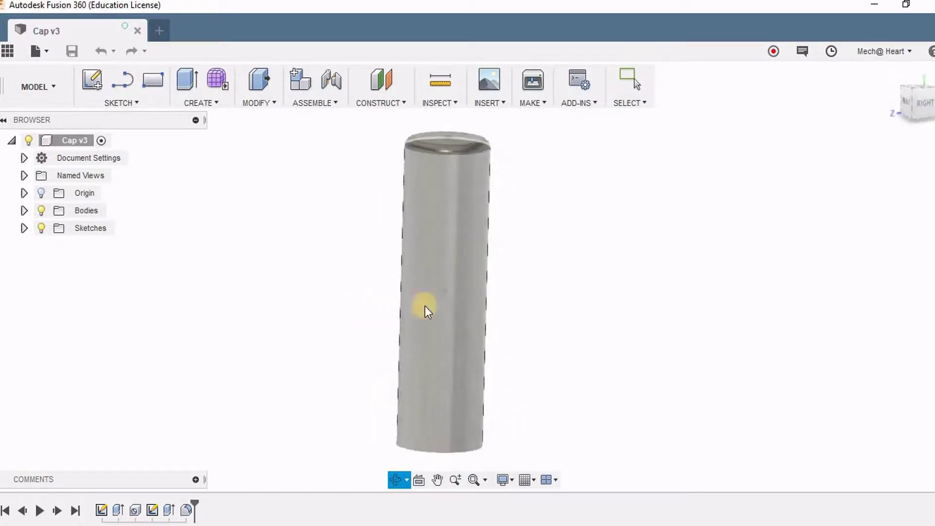
pyautogui.keyDown('shift'); pyautogui.moveTo(520, 196); pyautogui.dragTo(467, 232, button='middle'); pyautogui.keyUp('shift')
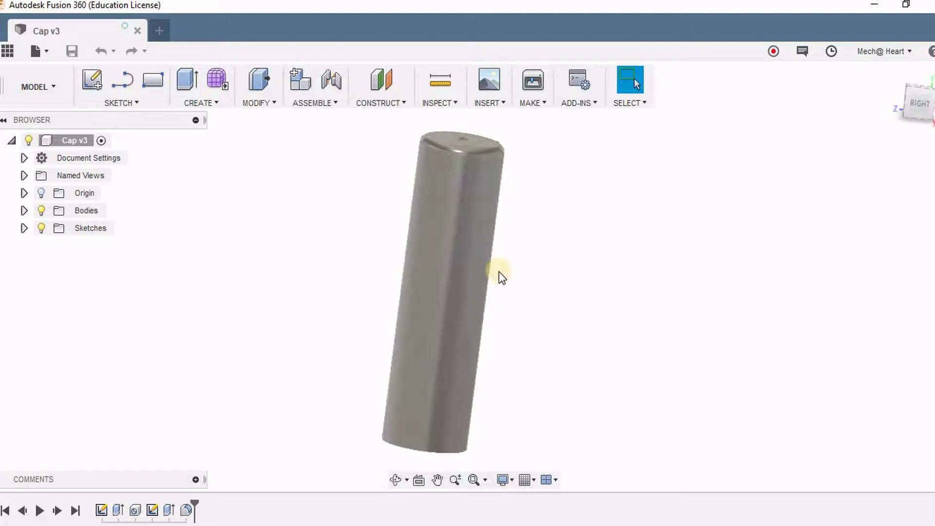
pyautogui.keyDown('shift'); pyautogui.moveTo(526, 265); pyautogui.dragTo(530, 271, button='middle'); pyautogui.keyUp('shift')
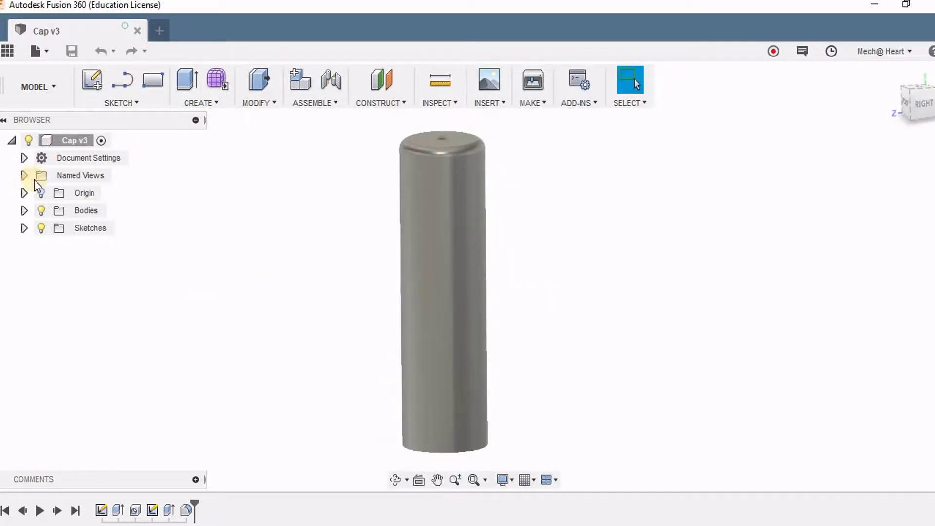
# Show the origin planes and start a new sketch on the XY plane
pyautogui.click(41, 193)
pyautogui.scroll(-2, 345, 271)
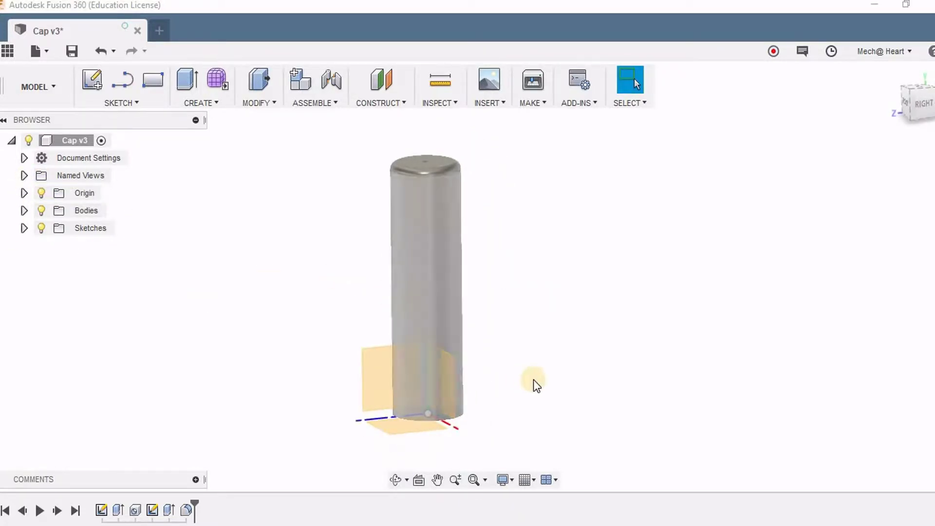
pyautogui.moveTo(524, 384)
pyautogui.keyDown('shift'); pyautogui.mouseDown(button='middle')
pyautogui.moveTo(564, 367)
pyautogui.moveTo(538, 319)
pyautogui.moveTo(536, 384)
pyautogui.moveTo(553, 392)
pyautogui.moveTo(540, 392)
pyautogui.mouseUp(button='middle'); pyautogui.keyUp('shift')
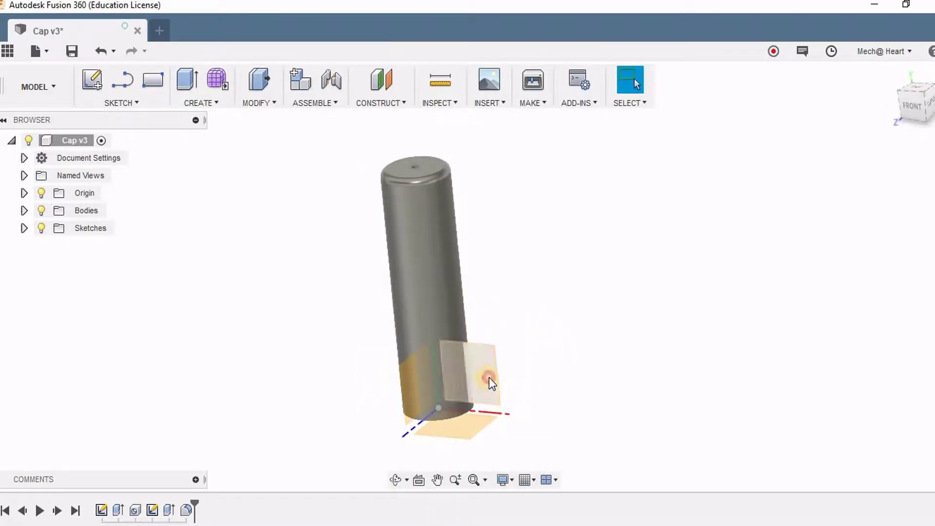
pyautogui.click(489, 378)
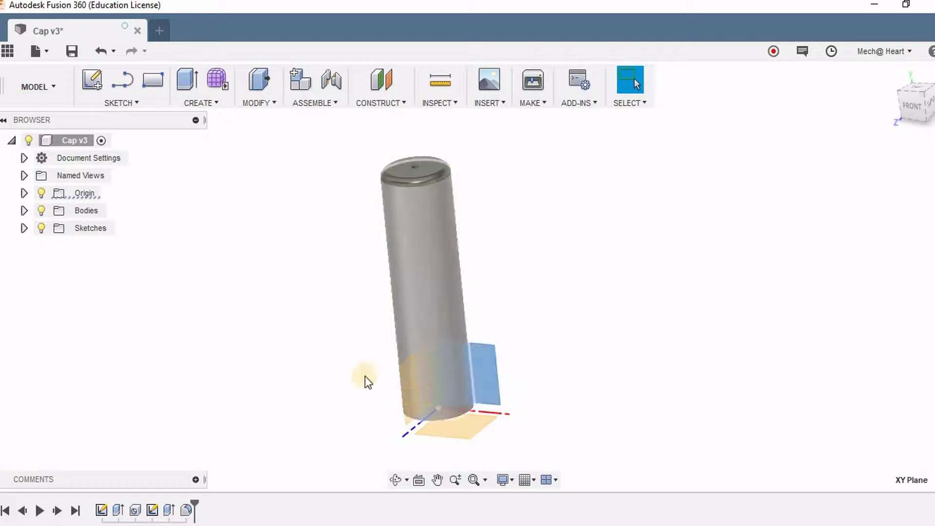
pyautogui.click(90, 83)
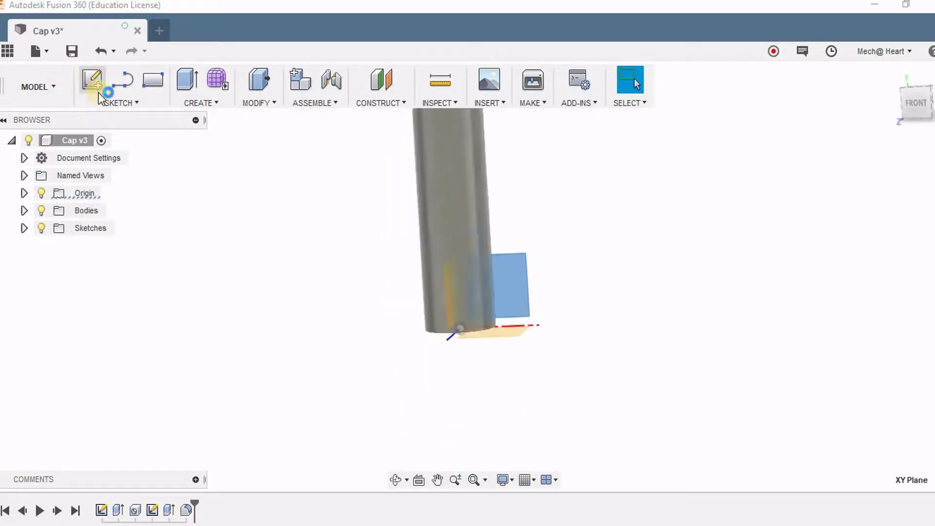
pyautogui.moveTo(321, 248)
pyautogui.mouseDown(button='middle')
pyautogui.moveTo(248, 417)
pyautogui.moveTo(257, 440)
pyautogui.mouseUp(button='middle')
pyautogui.moveTo(343, 265); pyautogui.dragTo(327, 206, button='middle')
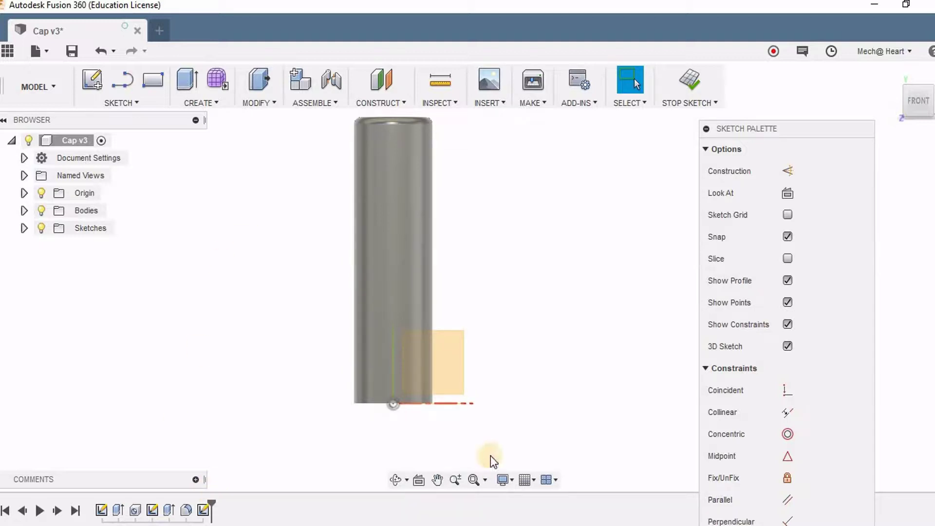
# Set the visual style to Wireframe with Hidden Edges for sketching
pyautogui.click(506, 478)
pyautogui.moveTo(548, 343)
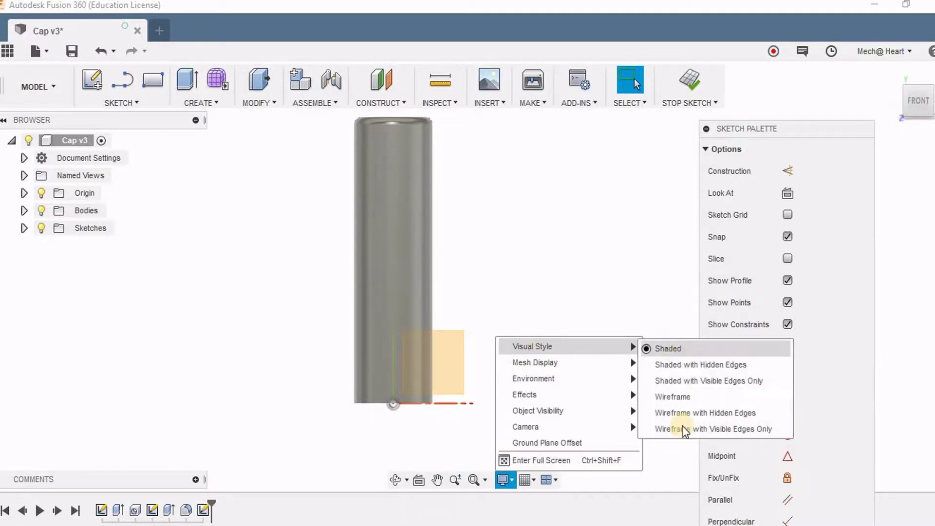
pyautogui.click(685, 411)
pyautogui.scroll(2, 446, 151)
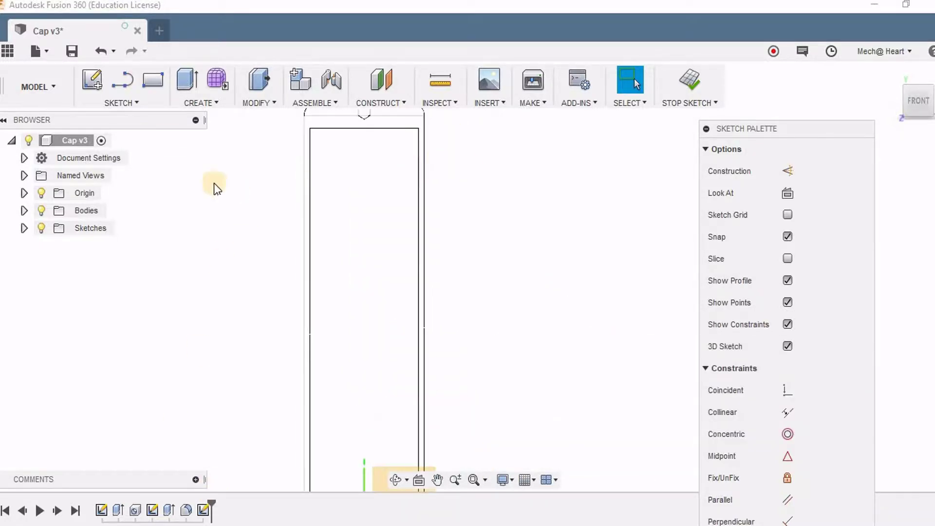
# Sketch a five-point fit point spline from the cap's outer wall near its upper end, curving outward and down towards the base
pyautogui.click(122, 100)
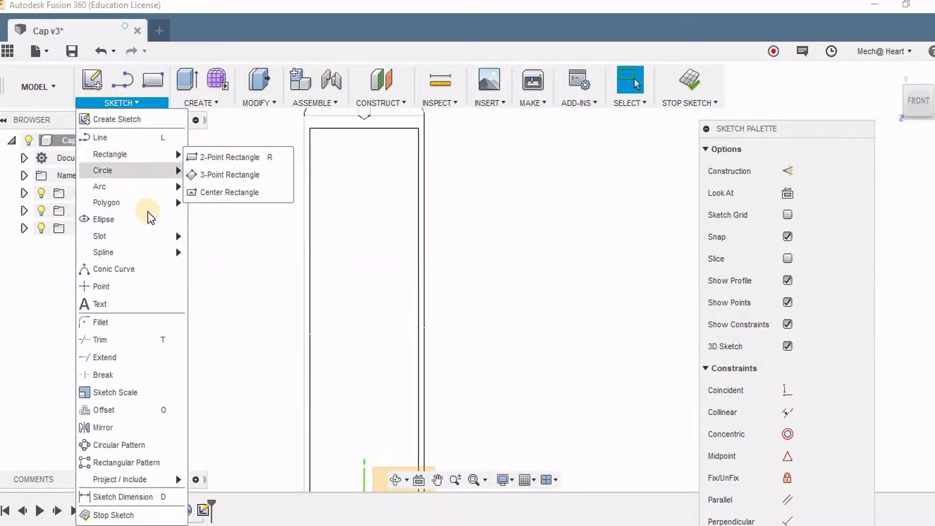
pyautogui.moveTo(153, 251)
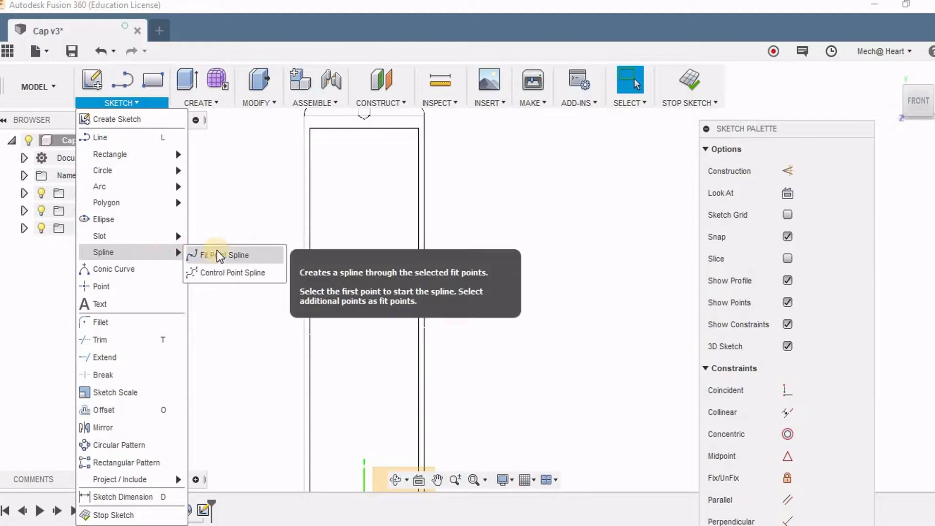
pyautogui.click(217, 251)
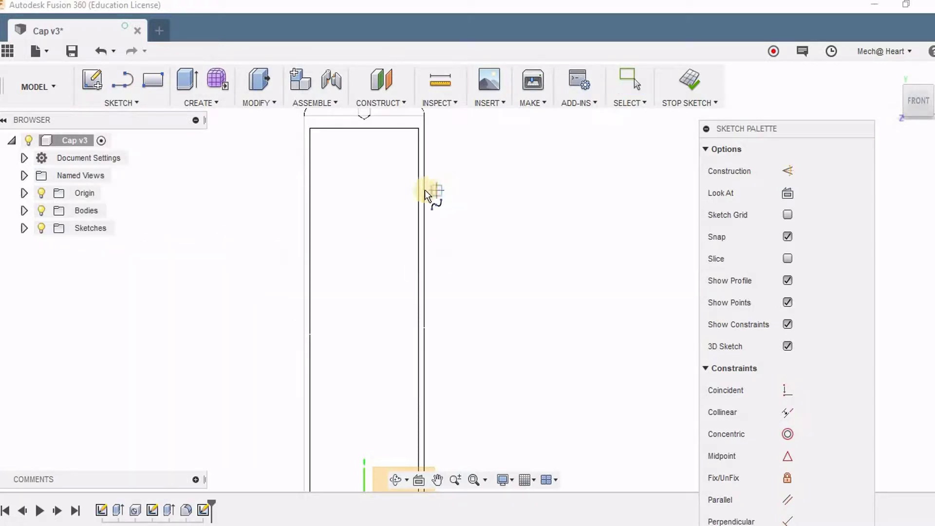
pyautogui.scroll(2, 425, 188)
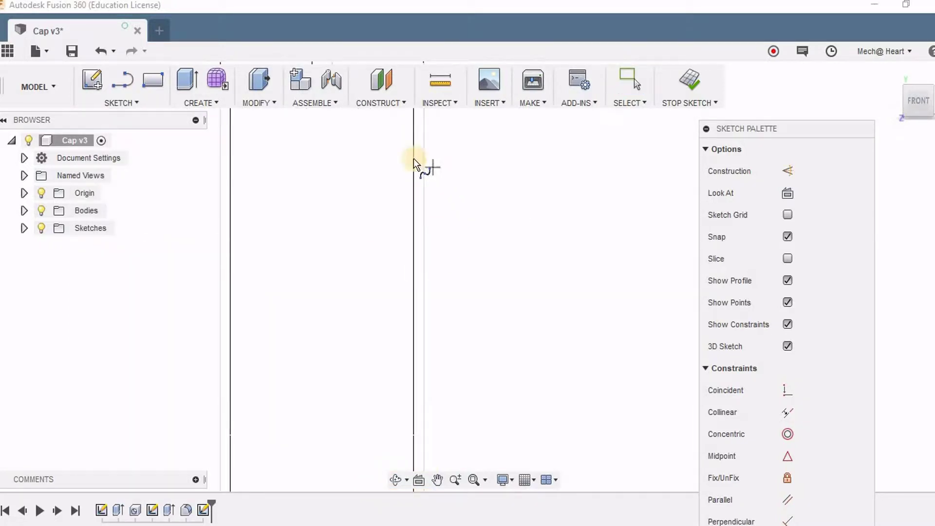
pyautogui.scroll(-3, 407, 209)
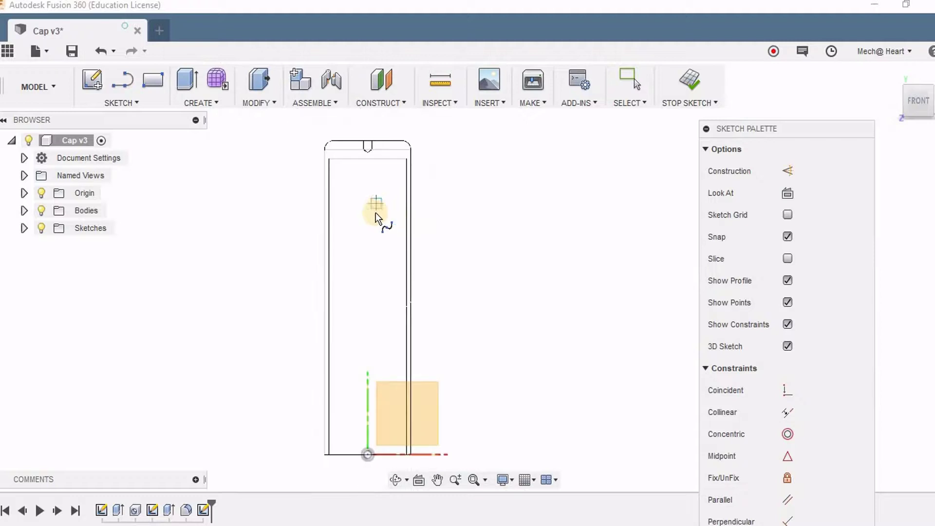
pyautogui.click(411, 202)
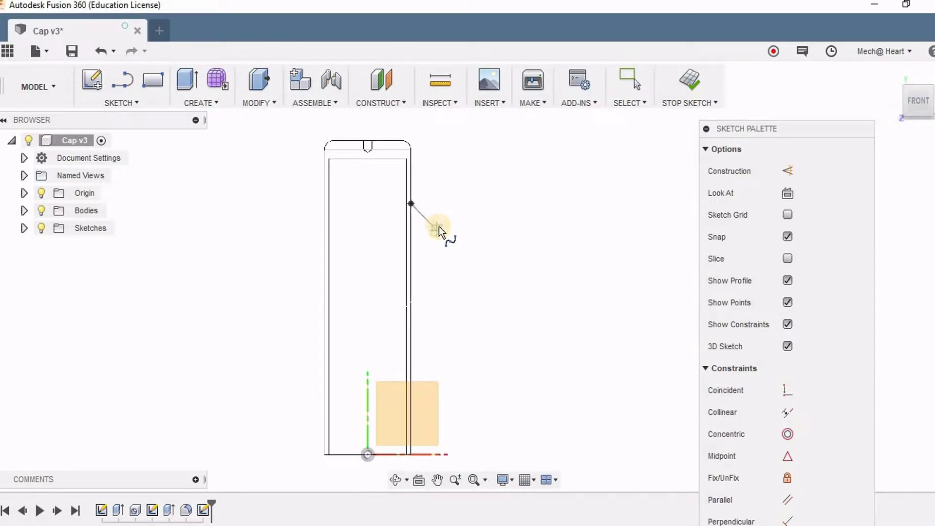
pyautogui.click(437, 230)
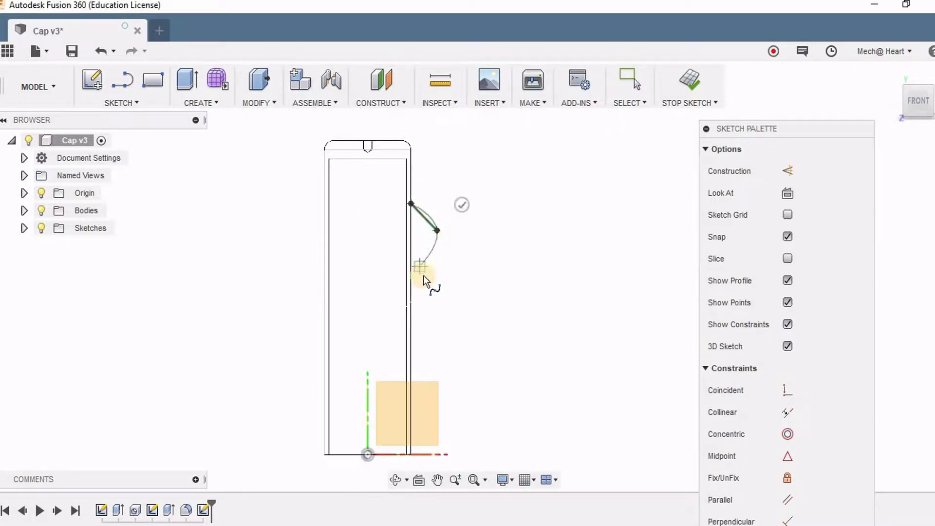
pyautogui.click(428, 310)
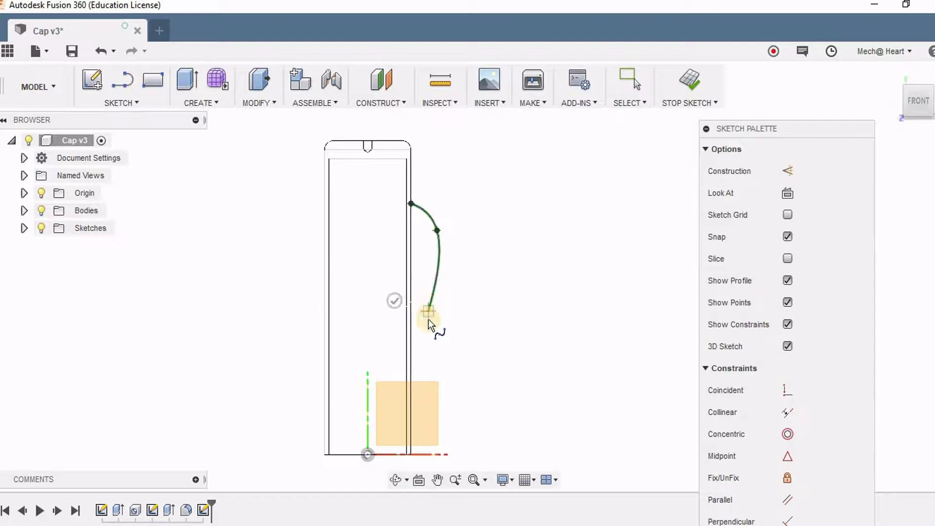
pyautogui.click(420, 374)
pyautogui.click(437, 435)
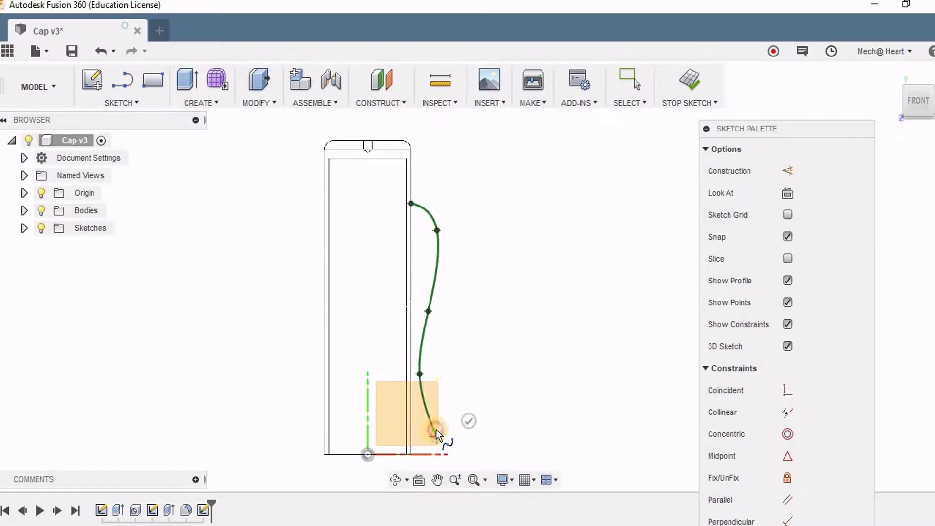
pyautogui.rightClick(472, 371)
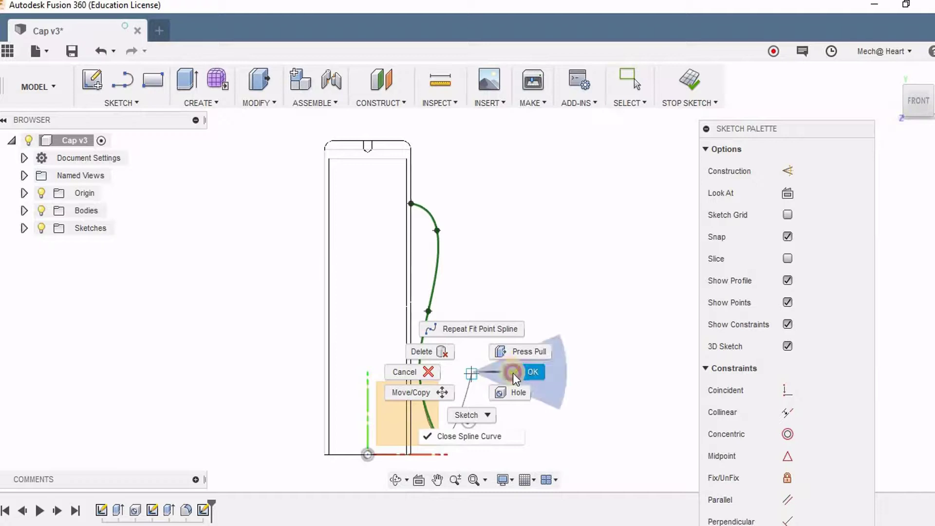
pyautogui.click(513, 373)
pyautogui.rightClick(507, 340)
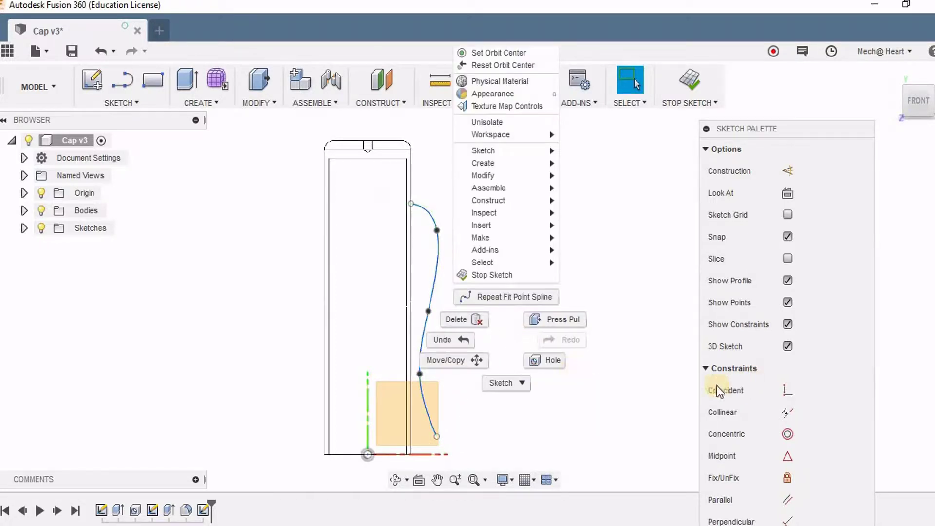
pyautogui.click(626, 375)
# Move the spline's lower endpoint down onto the red axis at the cap's base and finish the sketch
pyautogui.moveTo(441, 430)
pyautogui.mouseDown(button='middle')
pyautogui.moveTo(434, 292)
pyautogui.moveTo(439, 313)
pyautogui.mouseUp(button='middle')
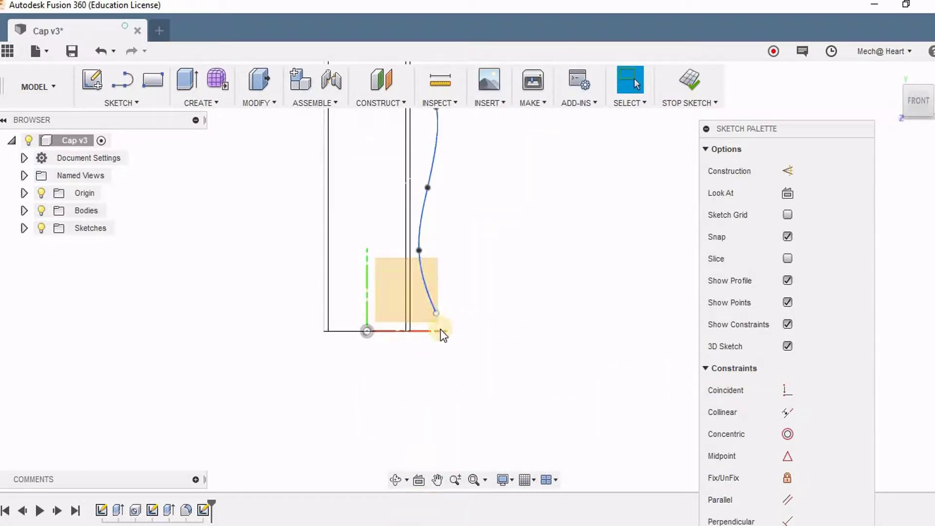
pyautogui.moveTo(440, 314); pyautogui.dragTo(440, 330)
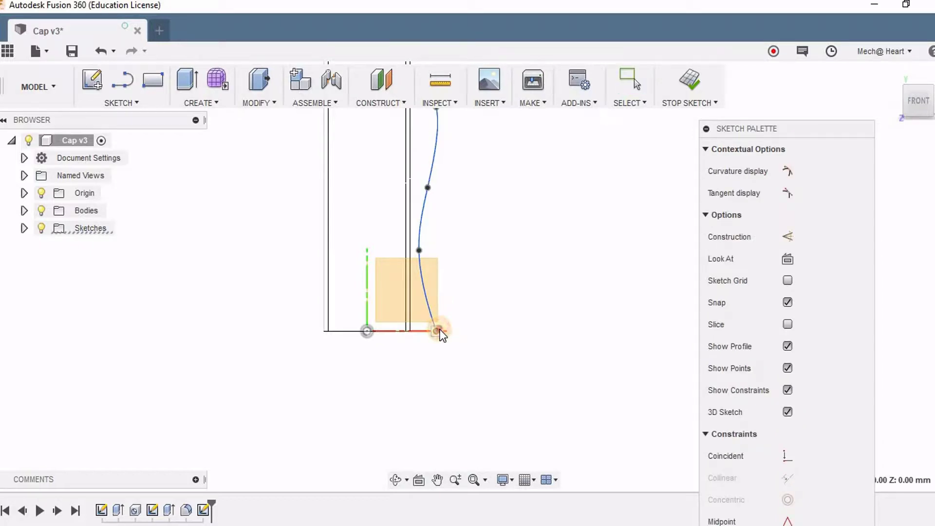
pyautogui.scroll(-2, 468, 262)
pyautogui.moveTo(453, 293); pyautogui.dragTo(432, 349, button='middle')
pyautogui.scroll(4, 421, 168)
pyautogui.scroll(3, 379, 152)
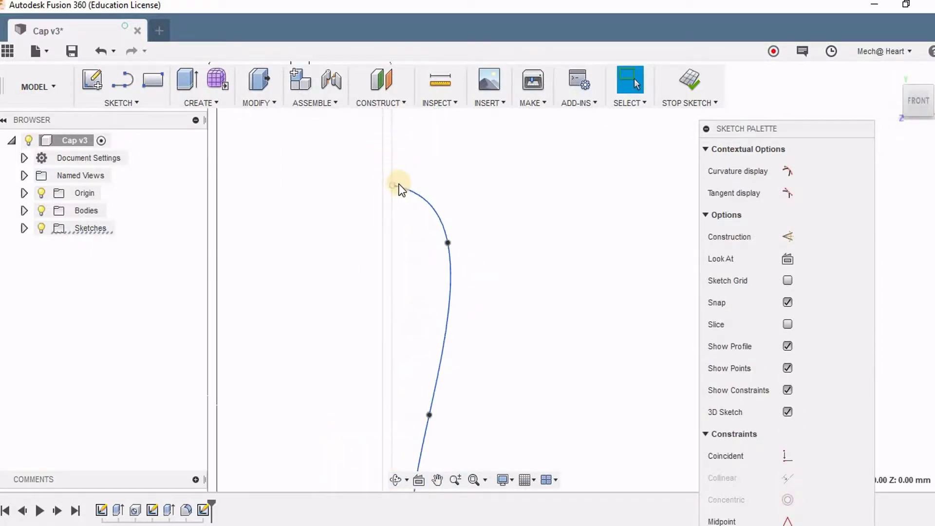
pyautogui.click(465, 175)
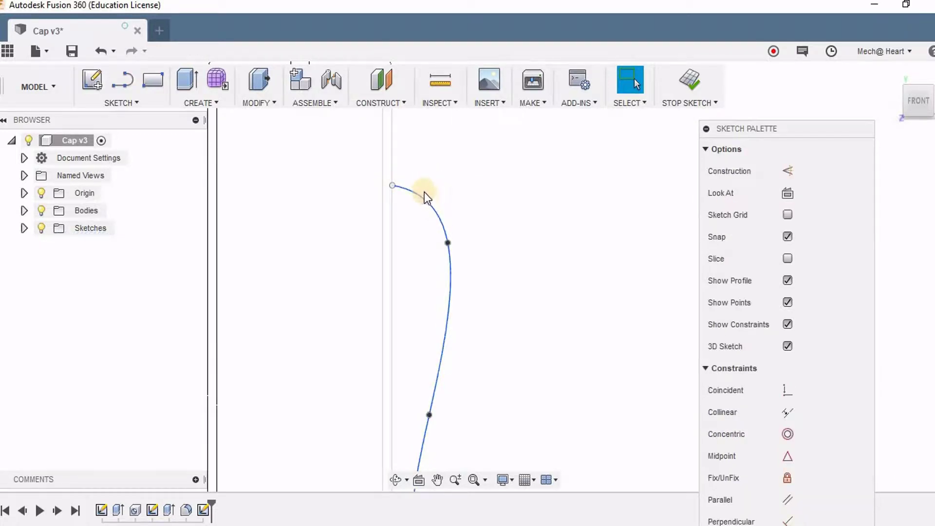
pyautogui.scroll(-3, 422, 183)
pyautogui.scroll(-2, 422, 180)
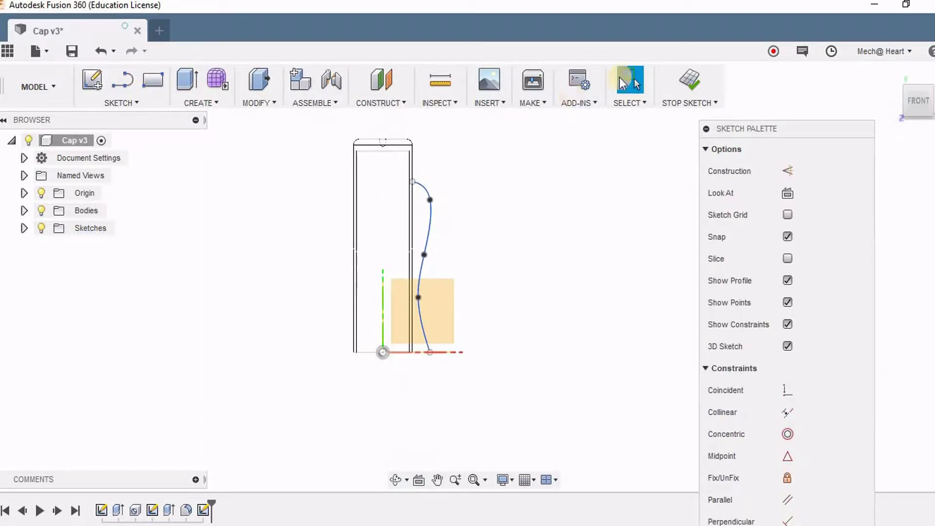
pyautogui.click(688, 87)
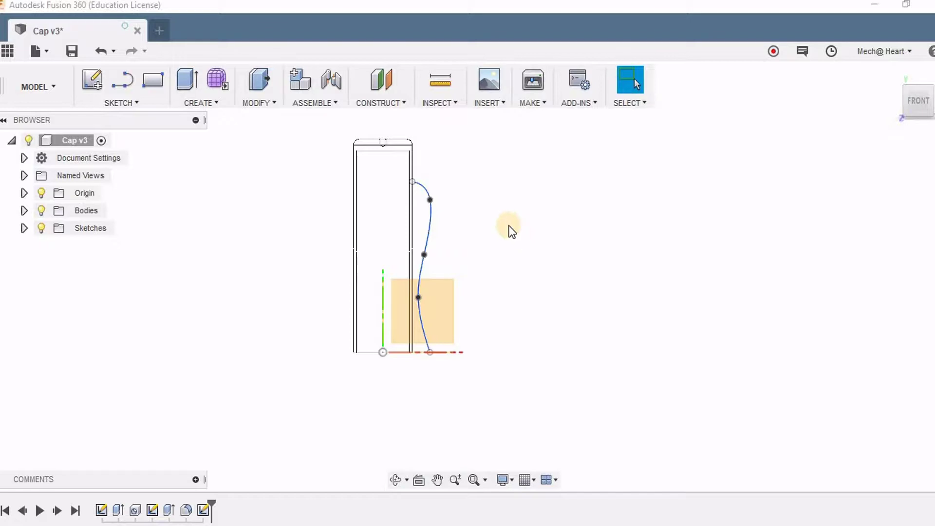
# Create a Plane Along Path on the fit point spline, placed at its upper end with distance 0.00
pyautogui.keyDown('shift'); pyautogui.moveTo(502, 215); pyautogui.dragTo(408, 168, button='middle'); pyautogui.keyUp('shift')
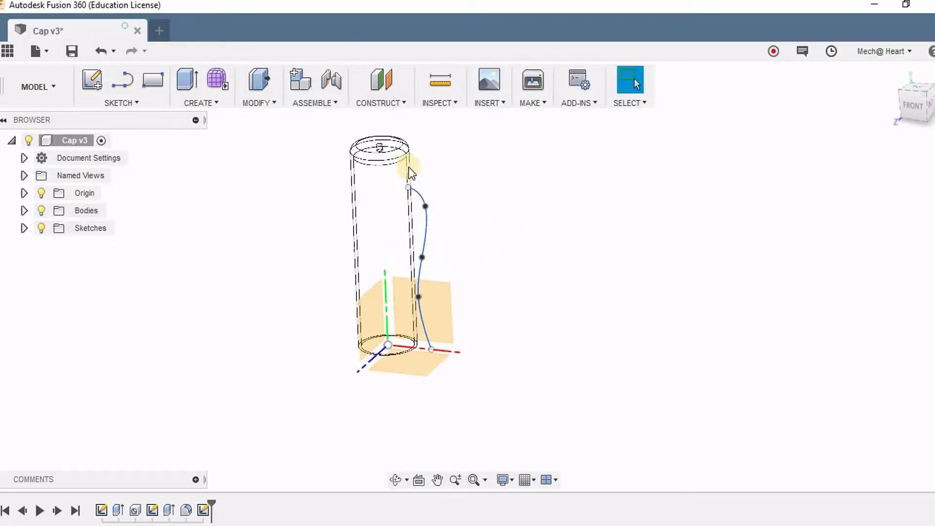
pyautogui.scroll(5, 409, 171)
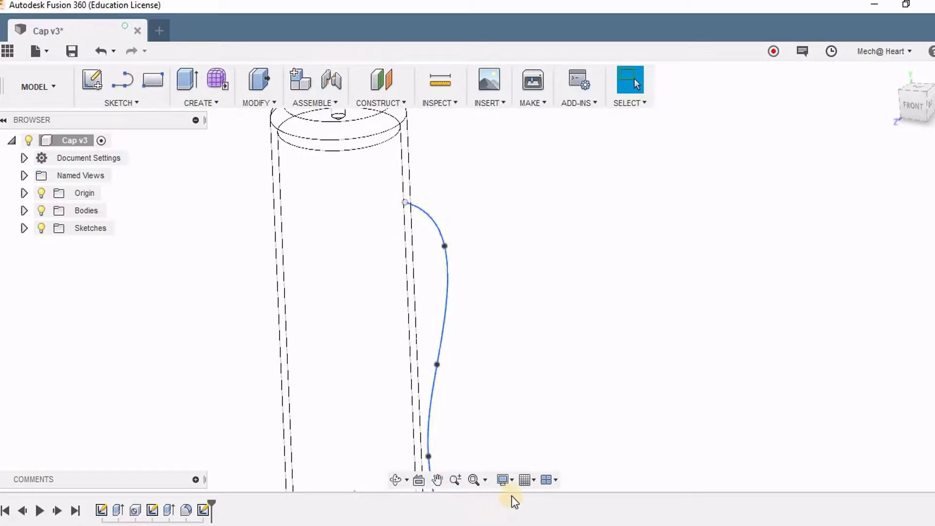
pyautogui.scroll(-4, 492, 364)
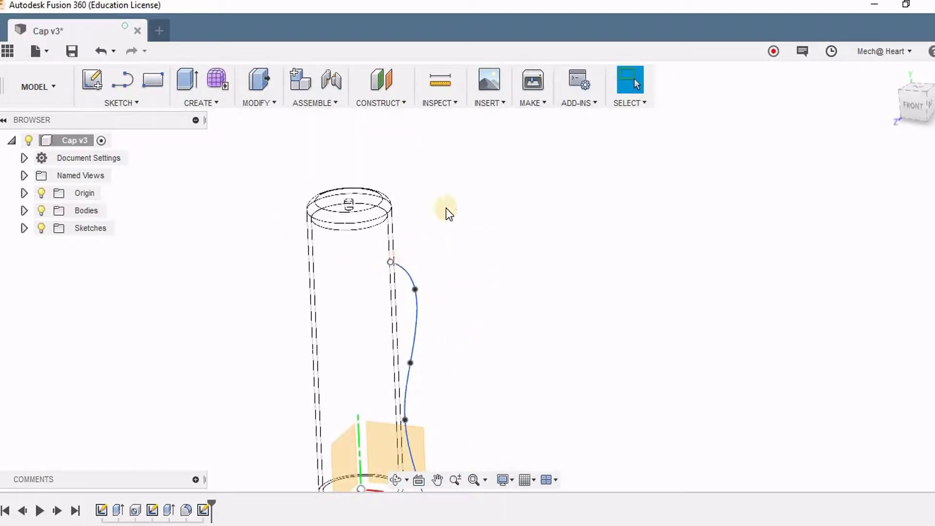
pyautogui.click(385, 99)
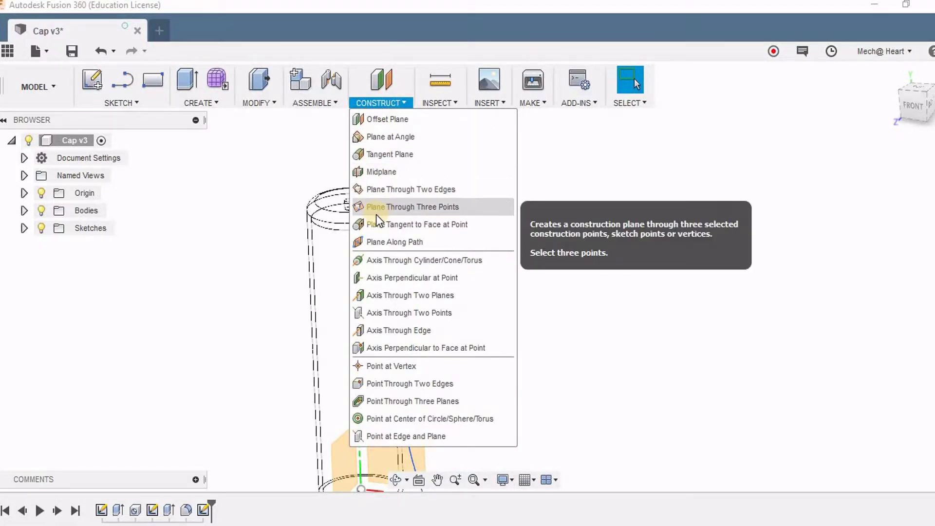
pyautogui.click(390, 242)
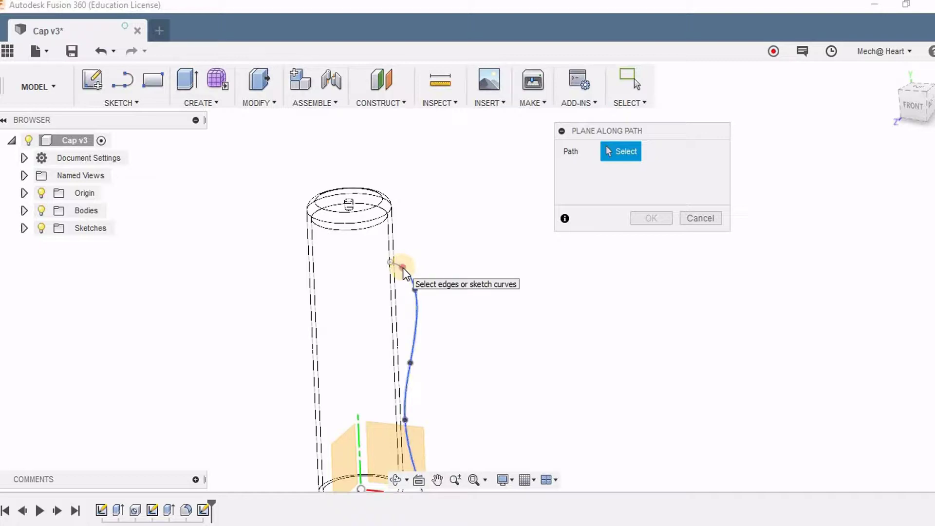
pyautogui.click(402, 268)
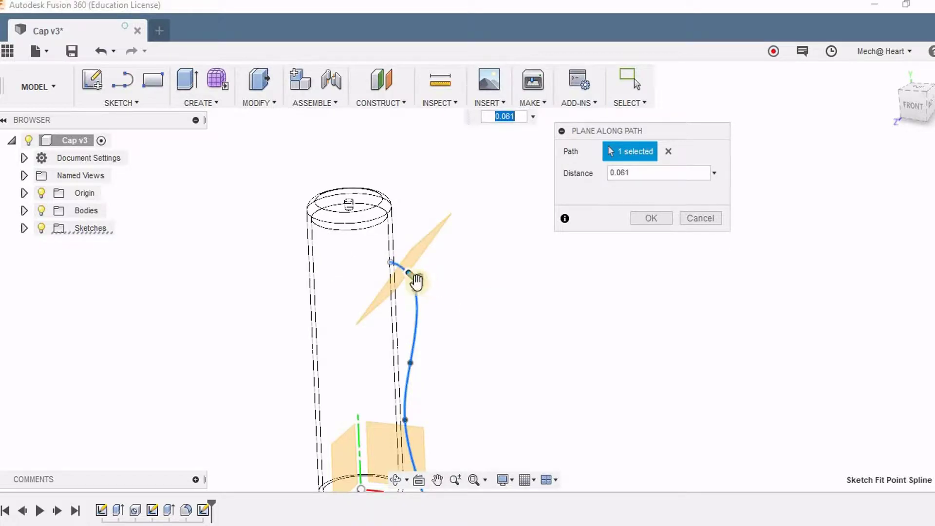
pyautogui.moveTo(416, 279); pyautogui.dragTo(428, 394)
pyautogui.moveTo(444, 475); pyautogui.dragTo(402, 246)
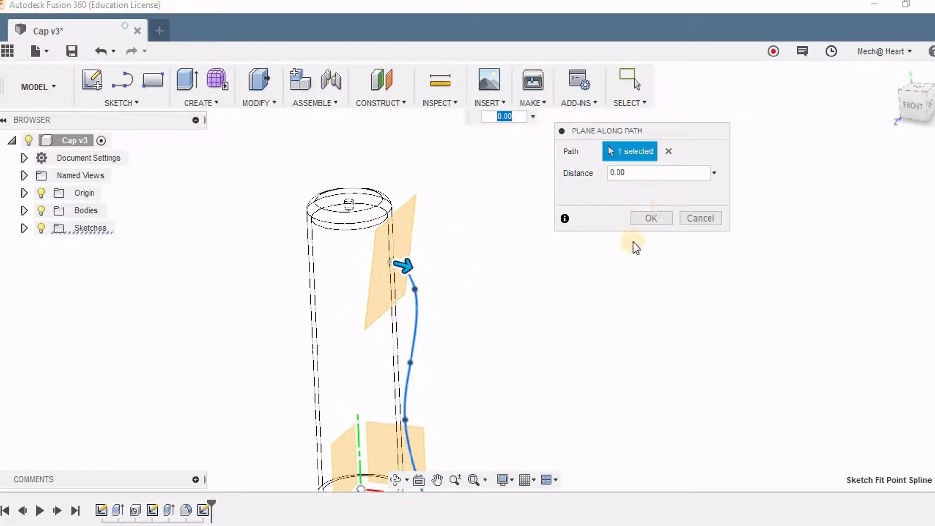
pyautogui.click(652, 219)
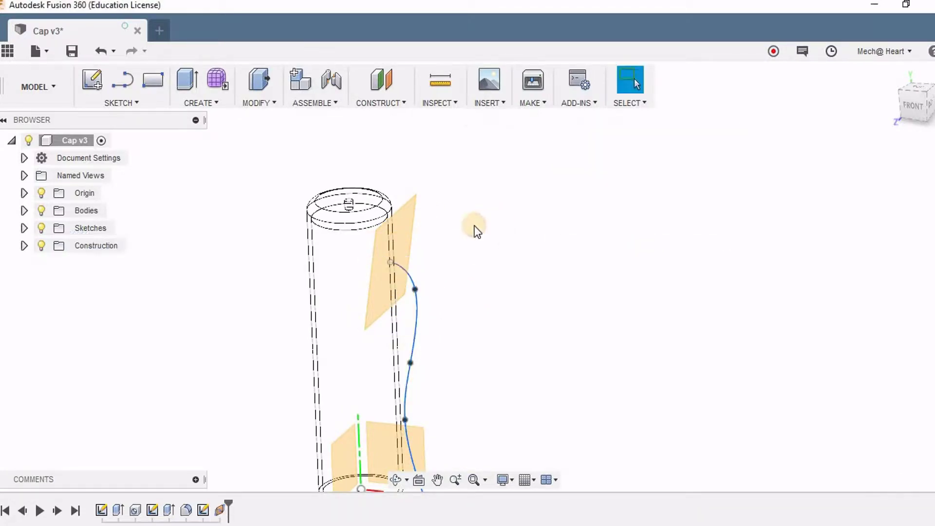
# Sketch a small ellipse on the new construction plane, centred on the spline's upper endpoint, and finish the sketch
pyautogui.click(398, 229)
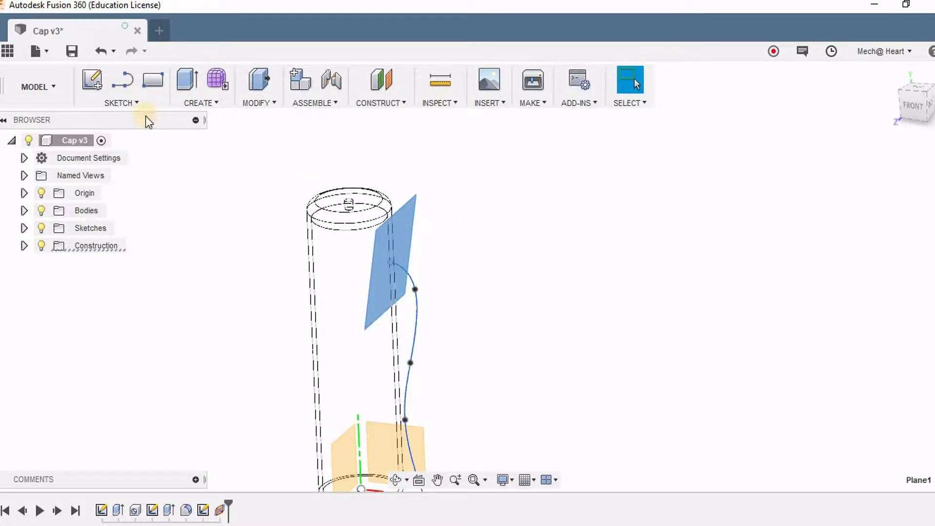
pyautogui.click(93, 79)
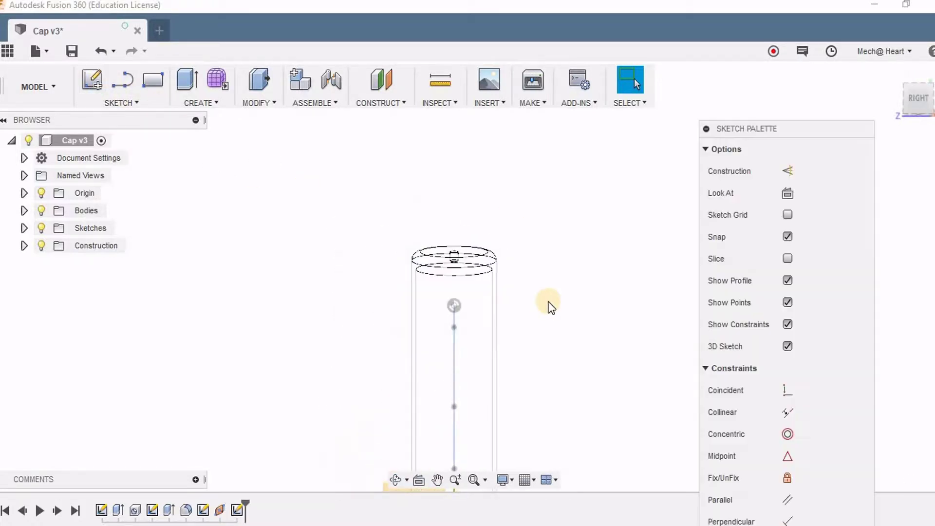
pyautogui.moveTo(534, 302); pyautogui.dragTo(466, 252, button='middle')
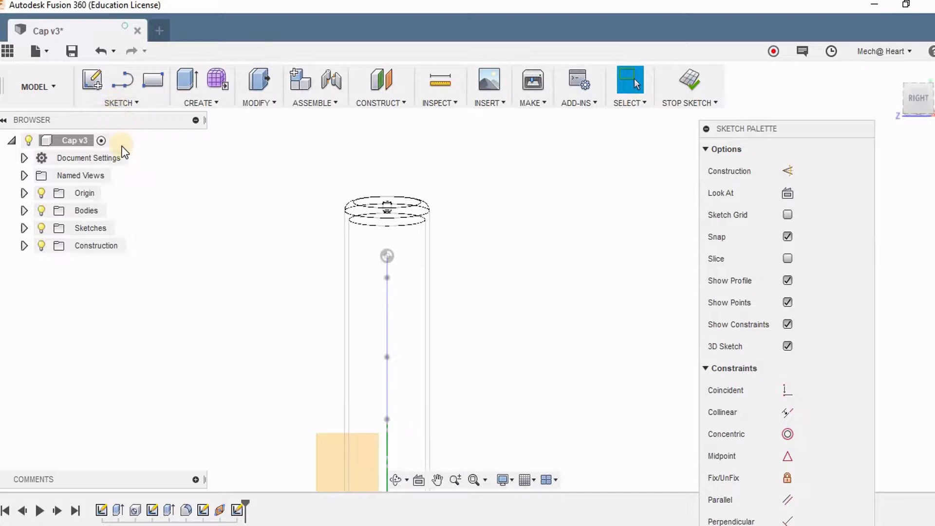
pyautogui.click(129, 104)
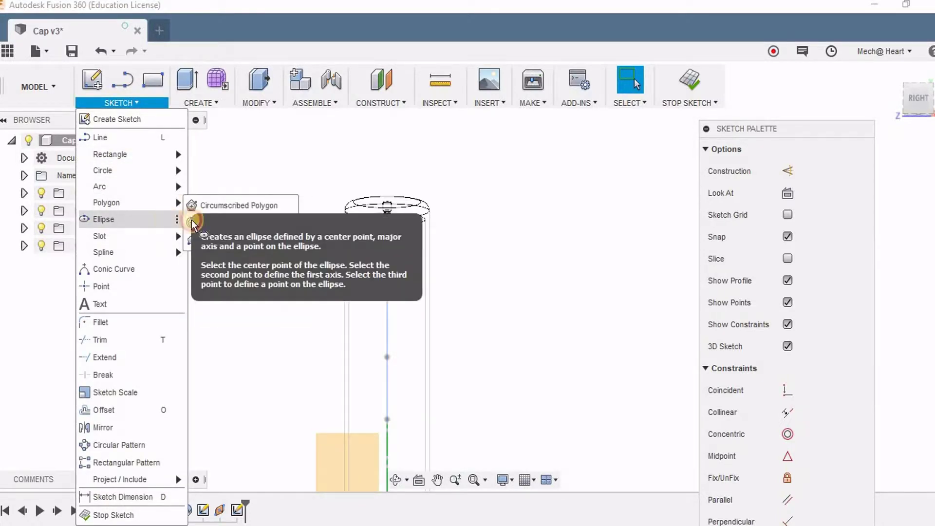
pyautogui.click(178, 219)
pyautogui.click(387, 256)
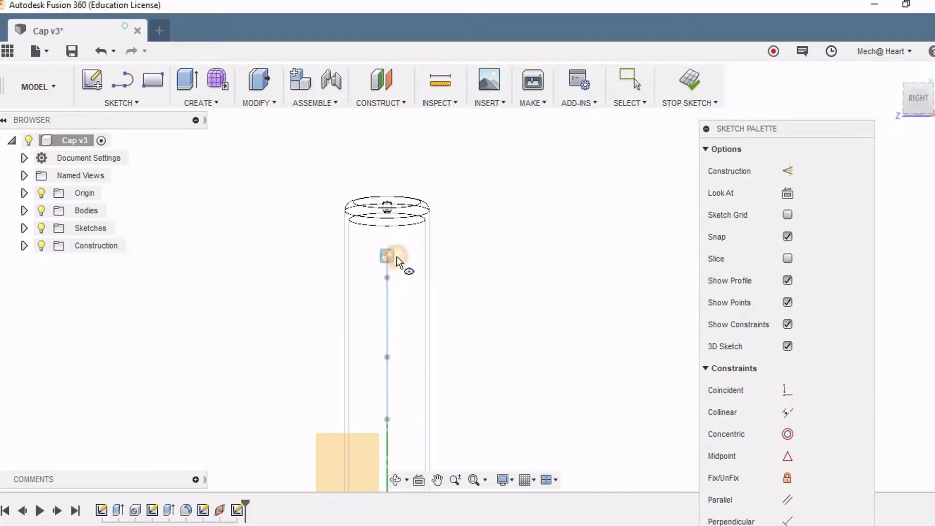
pyautogui.click(405, 253)
pyautogui.click(393, 242)
pyautogui.click(679, 80)
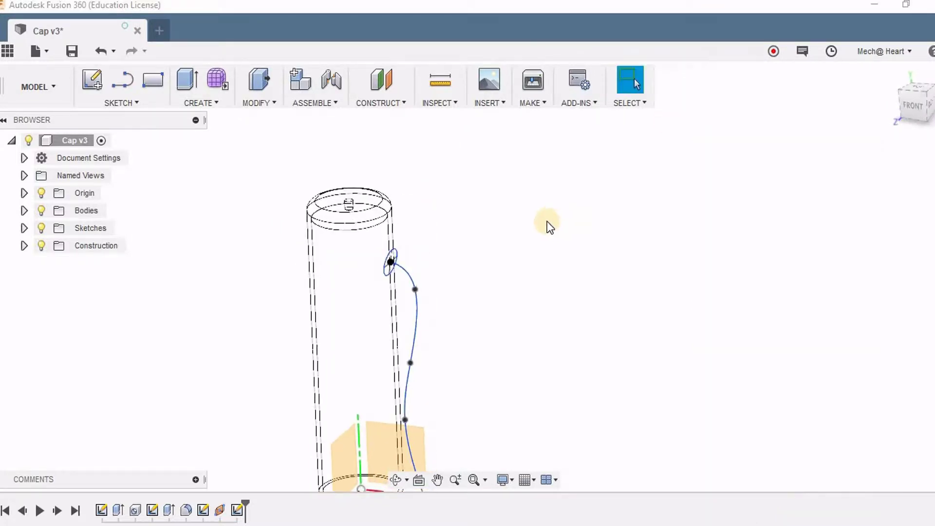
# Switch the visual style from wireframe back to a shaded display
pyautogui.scroll(5, 444, 195)
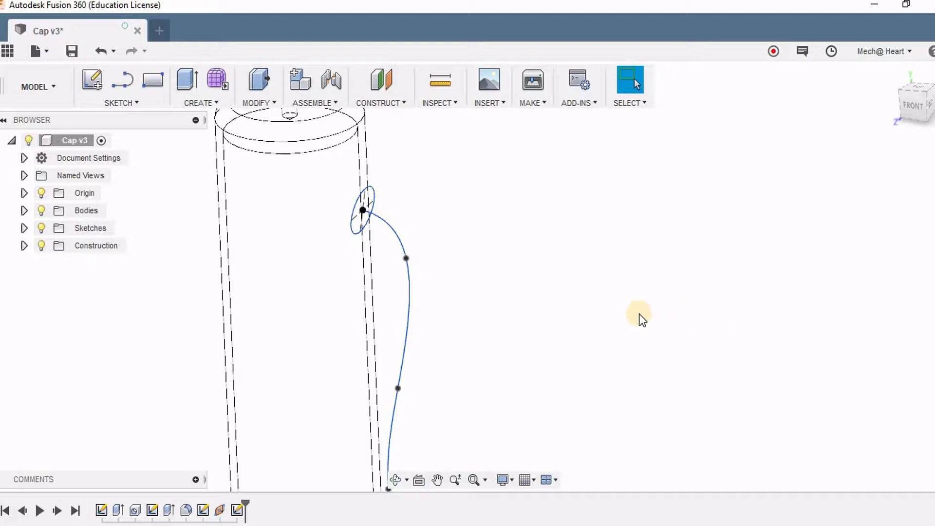
pyautogui.click(205, 103)
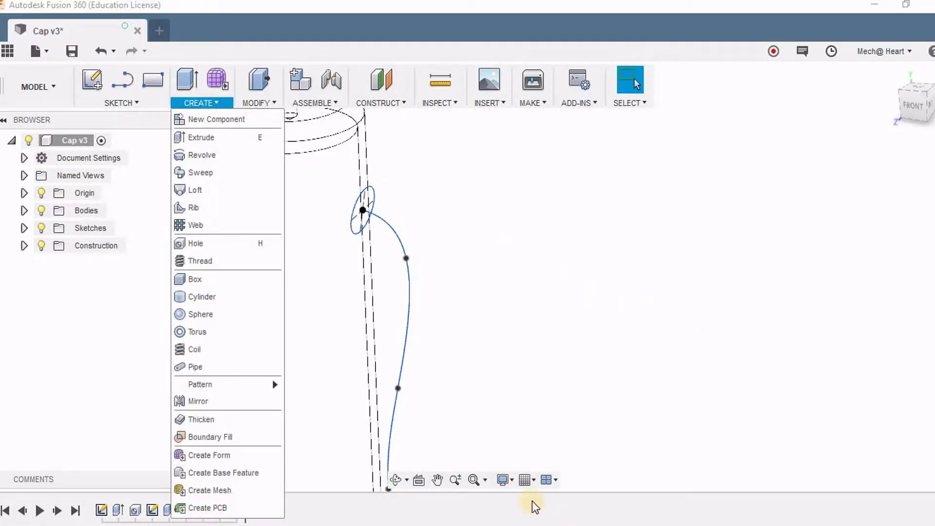
pyautogui.click(504, 479)
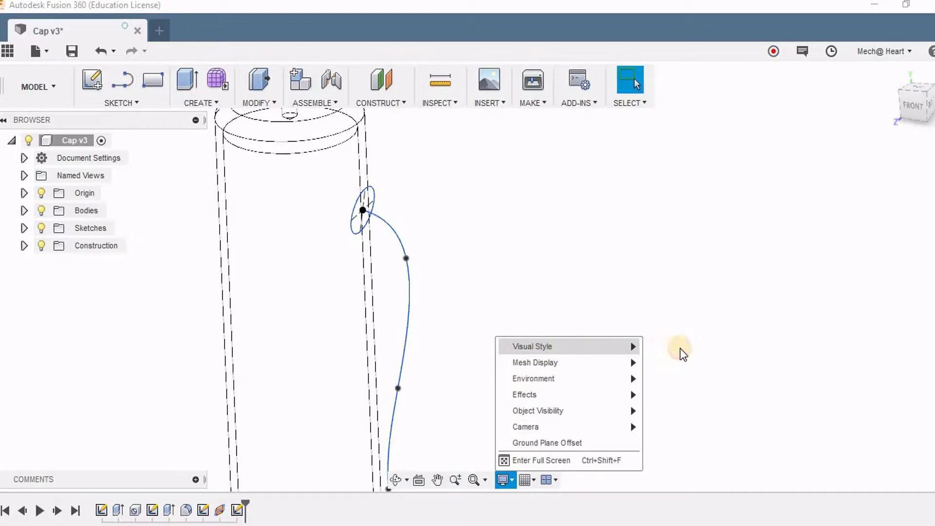
pyautogui.click(678, 292)
pyautogui.moveTo(203, 114); pyautogui.dragTo(267, 164, button='middle')
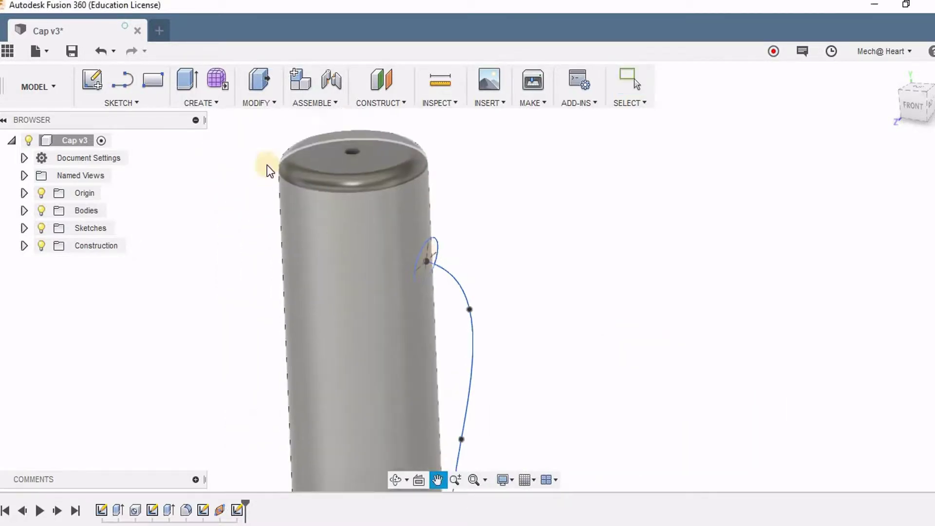
# Set up a Single Path Sweep with the ellipse as the profile and the spline as the path
pyautogui.click(207, 103)
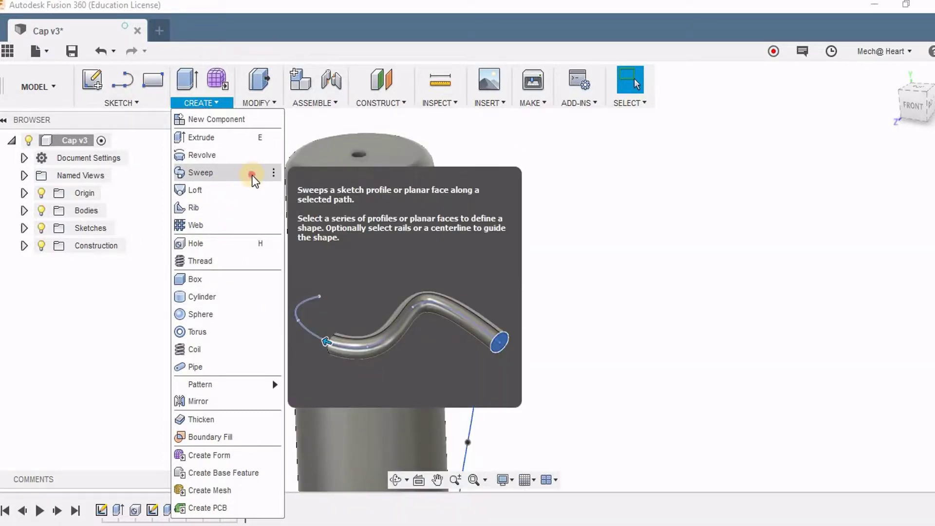
pyautogui.click(252, 175)
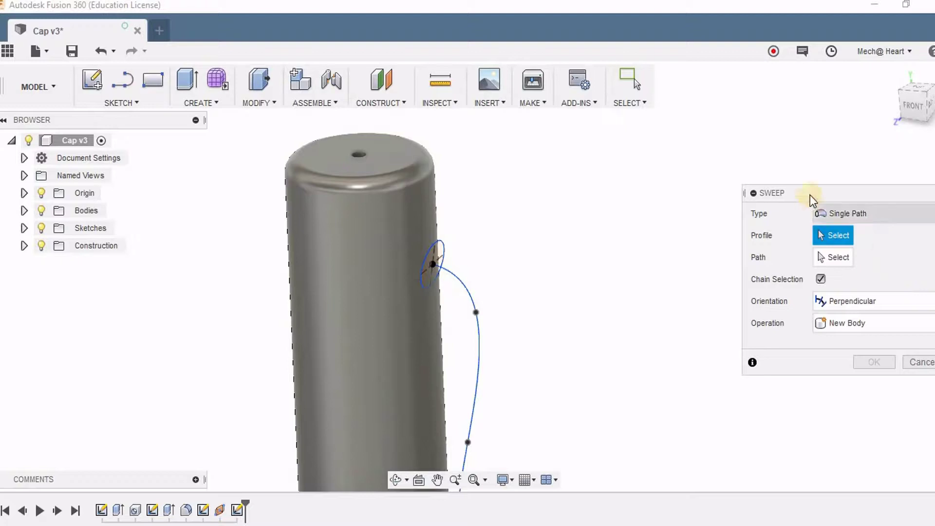
pyautogui.moveTo(810, 197); pyautogui.dragTo(622, 135)
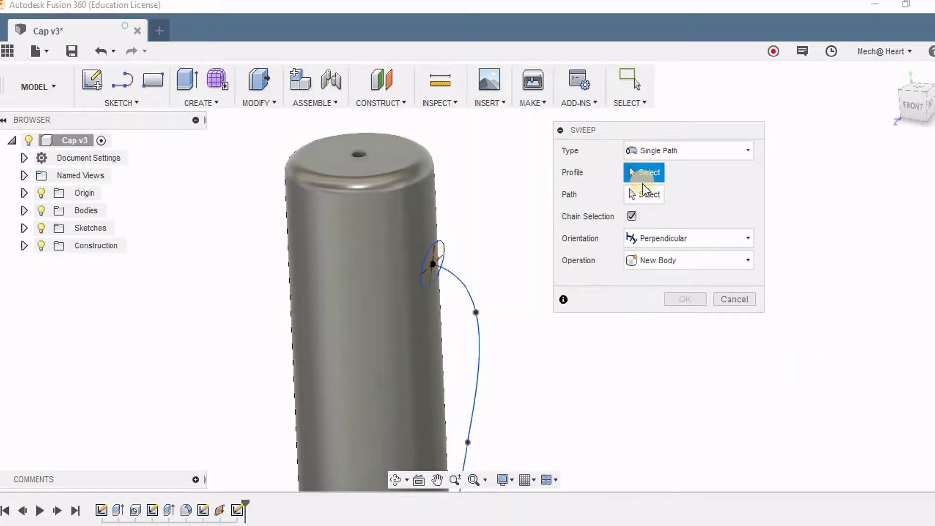
pyautogui.scroll(2, 401, 252)
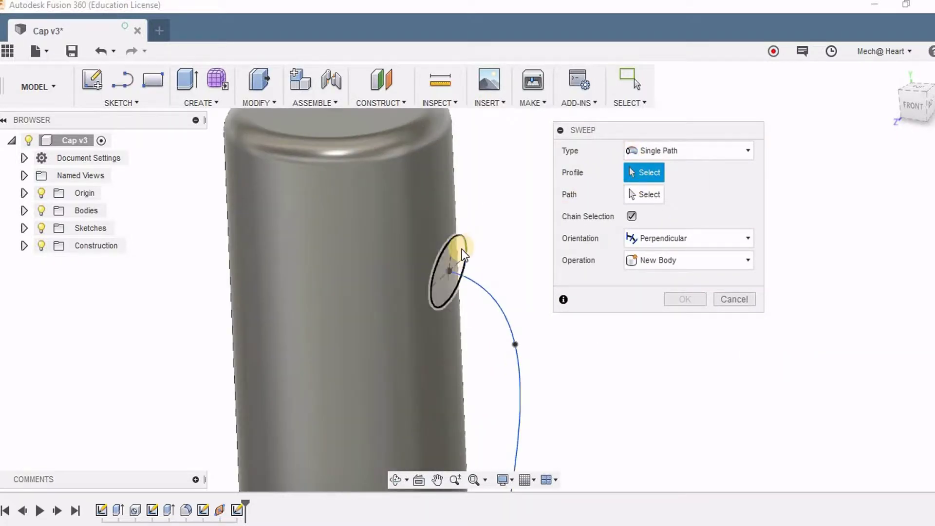
pyautogui.click(448, 267)
pyautogui.scroll(-2, 394, 375)
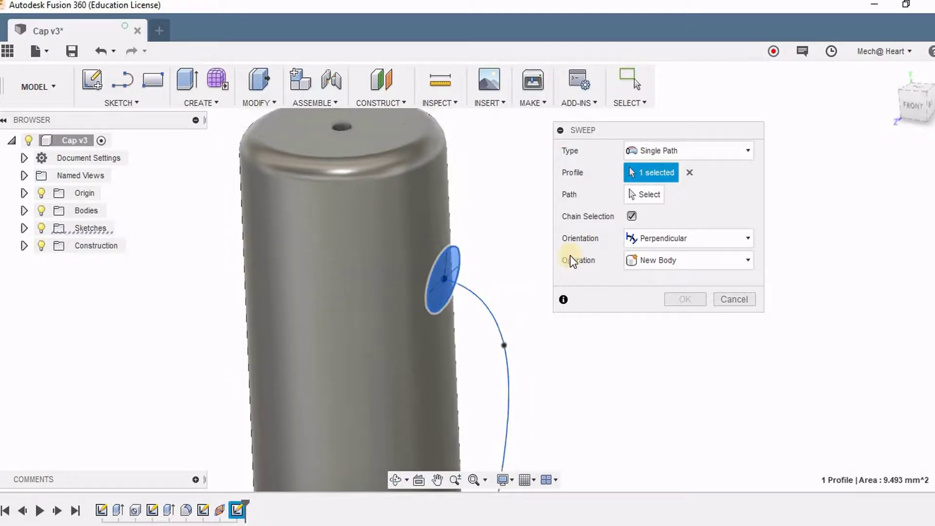
pyautogui.click(634, 194)
pyautogui.click(483, 317)
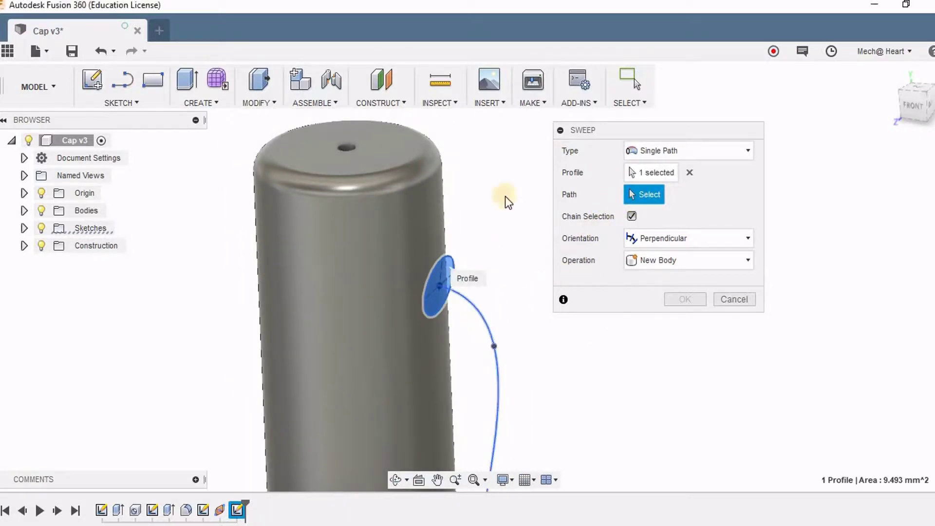
pyautogui.scroll(-3, 471, 203)
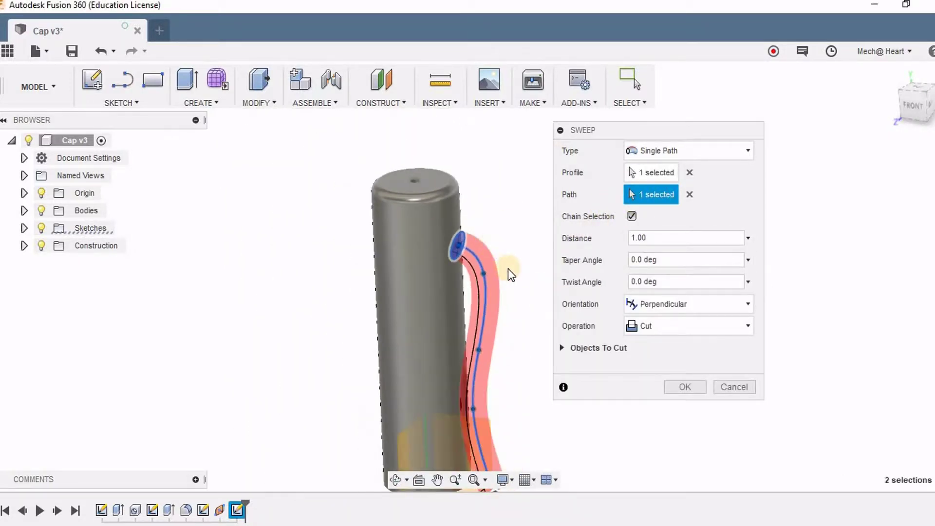
# Set the sweep's operation to New Body and complete the clip
pyautogui.click(641, 323)
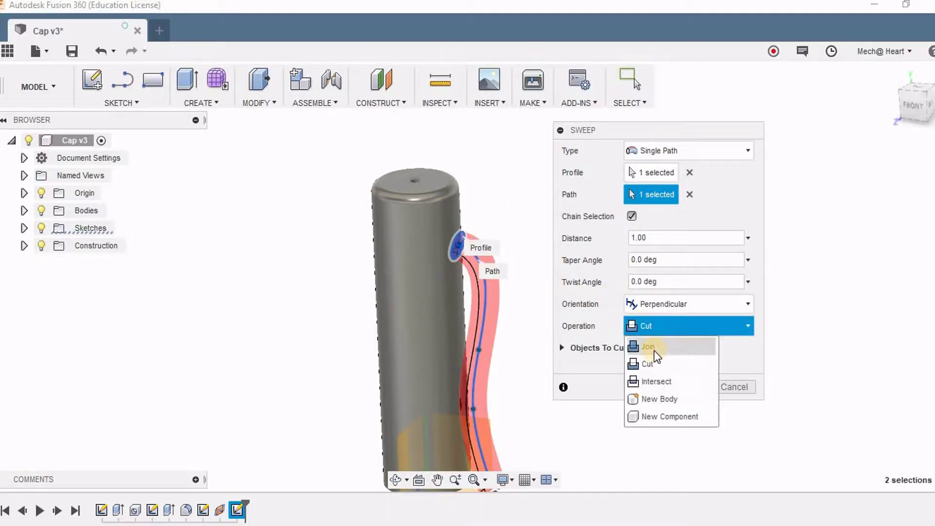
pyautogui.click(652, 348)
pyautogui.click(670, 324)
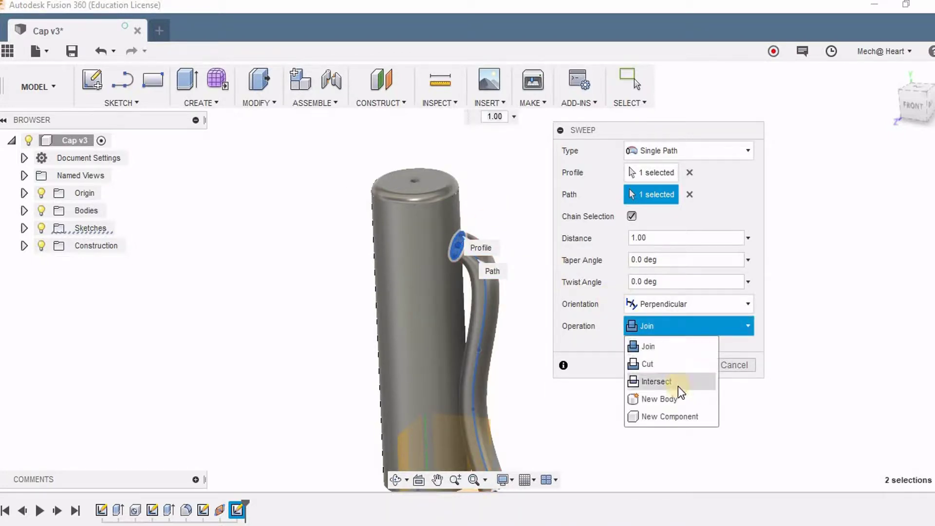
pyautogui.click(675, 399)
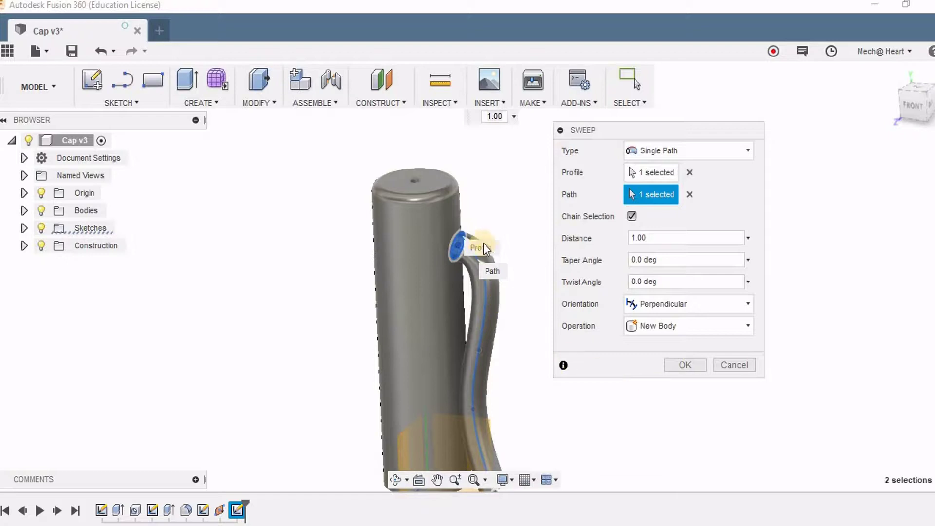
pyautogui.keyDown('shift'); pyautogui.moveTo(486, 198); pyautogui.dragTo(474, 168, button='middle'); pyautogui.keyUp('shift')
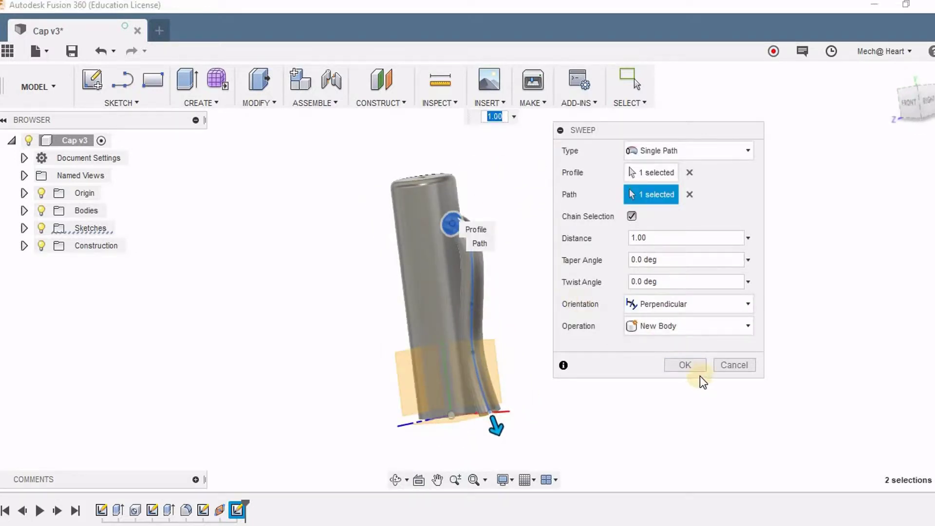
pyautogui.click(684, 364)
# Make the clip's spline and ellipse sketches, Sketch3 and Sketch4, visible again
pyautogui.scroll(3, 463, 219)
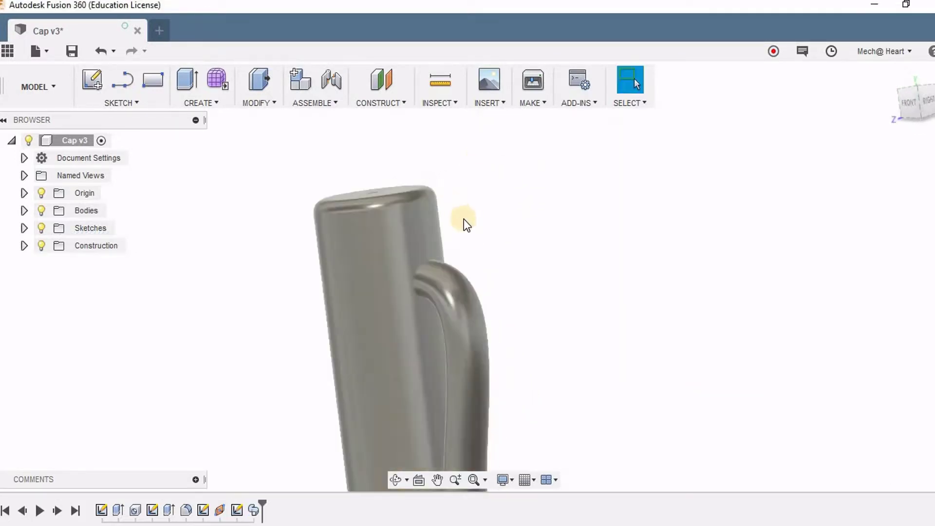
pyautogui.keyDown('shift'); pyautogui.moveTo(477, 227); pyautogui.dragTo(524, 244, button='middle'); pyautogui.keyUp('shift')
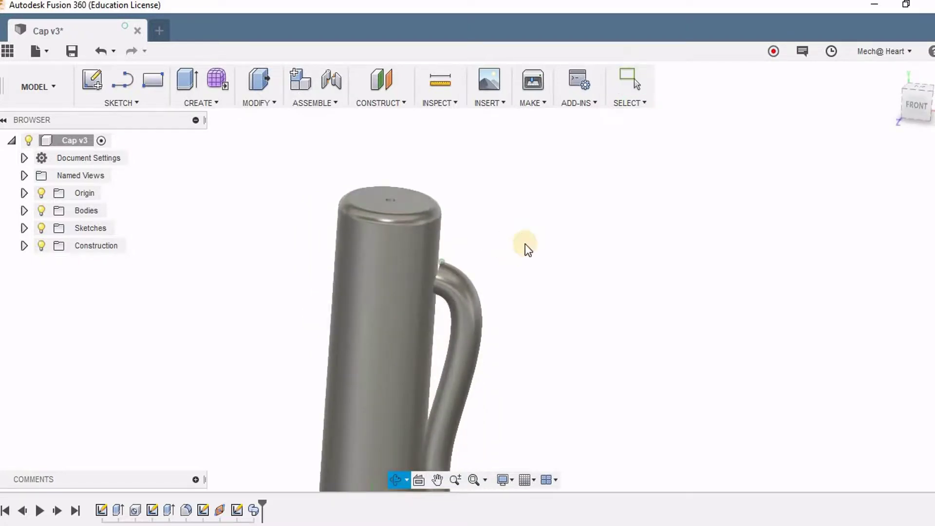
pyautogui.scroll(5, 436, 273)
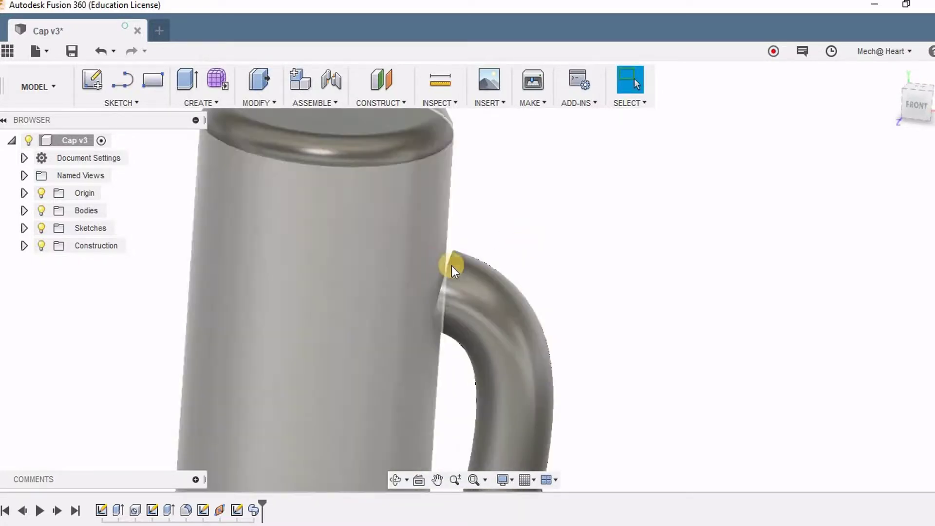
pyautogui.moveTo(522, 233); pyautogui.dragTo(529, 165, button='middle')
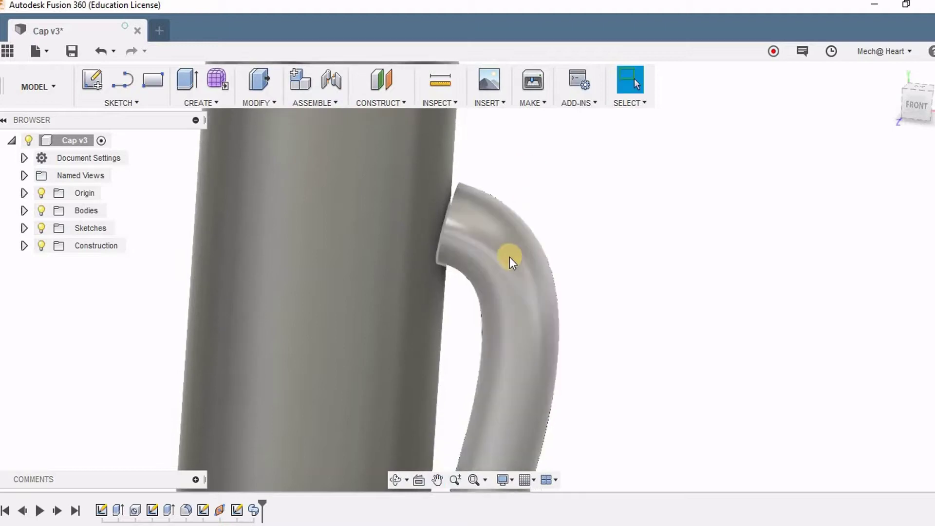
pyautogui.scroll(-2, 511, 257)
pyautogui.click(24, 229)
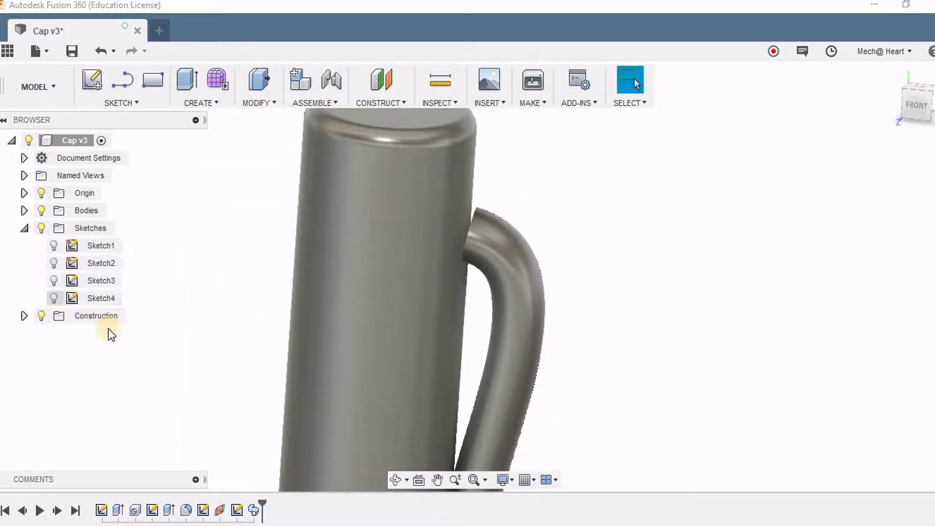
pyautogui.click(53, 298)
pyautogui.click(52, 280)
pyautogui.moveTo(411, 234)
pyautogui.keyDown('shift'); pyautogui.mouseDown(button='middle')
pyautogui.moveTo(467, 205)
pyautogui.moveTo(479, 178)
pyautogui.moveTo(474, 237)
pyautogui.mouseUp(button='middle'); pyautogui.keyUp('shift')
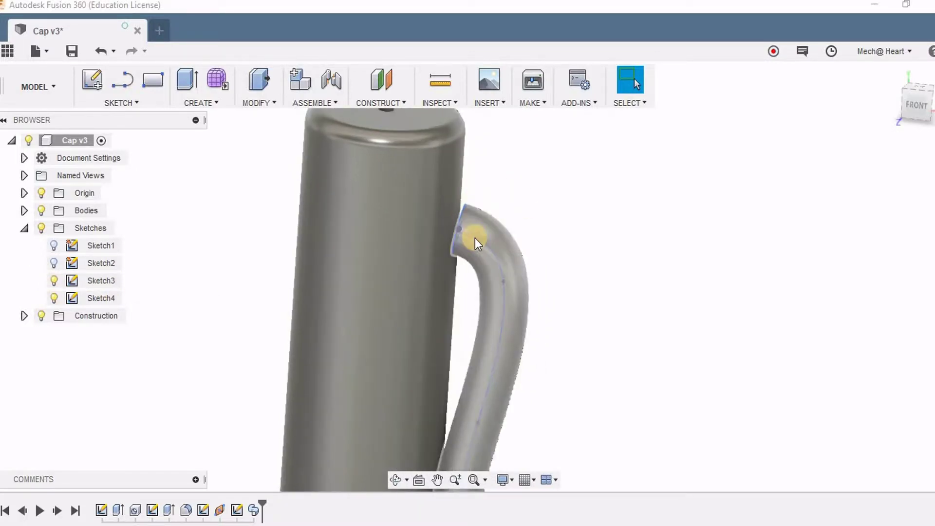
# Hide Sketch4 and move the spline's upper end point inward into the cap, to about X 4.58, Y 28.05 mm
pyautogui.click(54, 298)
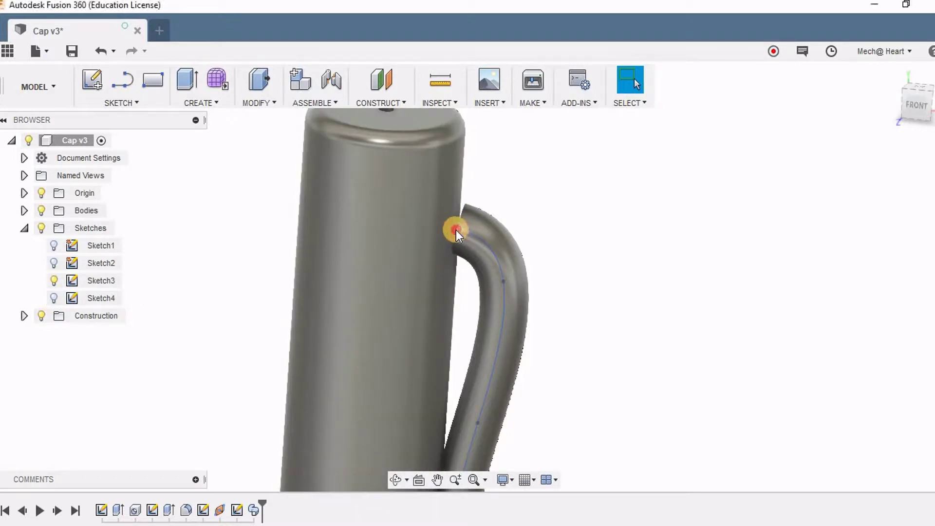
pyautogui.click(454, 229)
pyautogui.moveTo(455, 229); pyautogui.dragTo(452, 228)
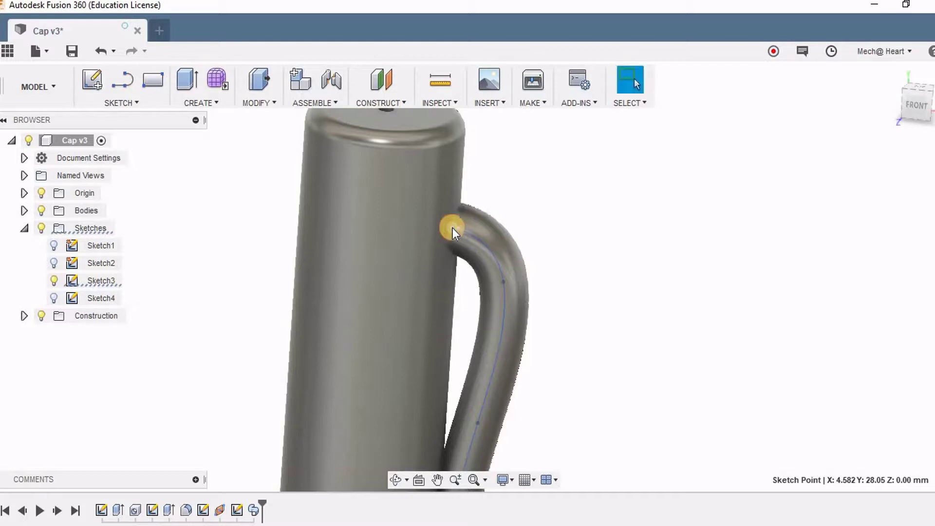
pyautogui.click(527, 193)
# Switch the visual style to wireframe so the cap's wall thickness can be seen around the clip's upper end
pyautogui.scroll(-5, 489, 158)
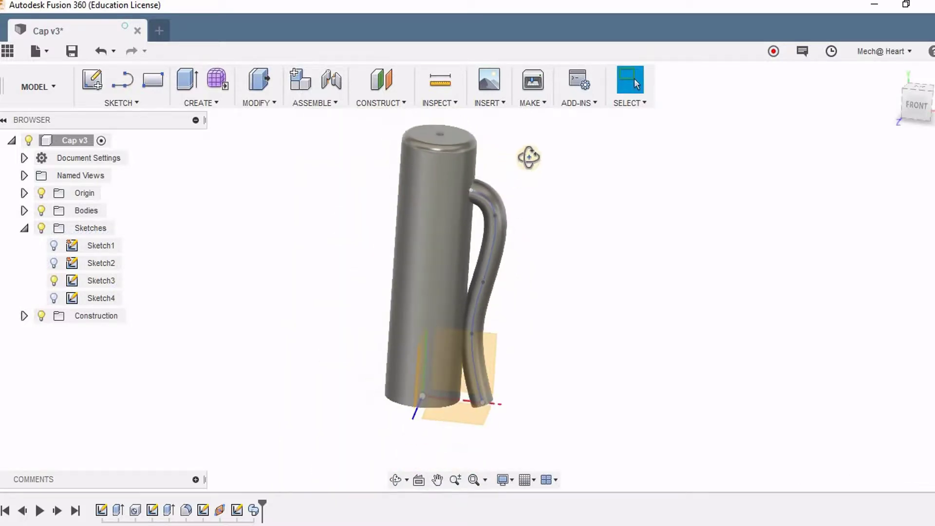
pyautogui.moveTo(527, 157)
pyautogui.keyDown('shift'); pyautogui.mouseDown(button='middle')
pyautogui.moveTo(537, 111)
pyautogui.moveTo(541, 151)
pyautogui.moveTo(521, 170)
pyautogui.mouseUp(button='middle'); pyautogui.keyUp('shift')
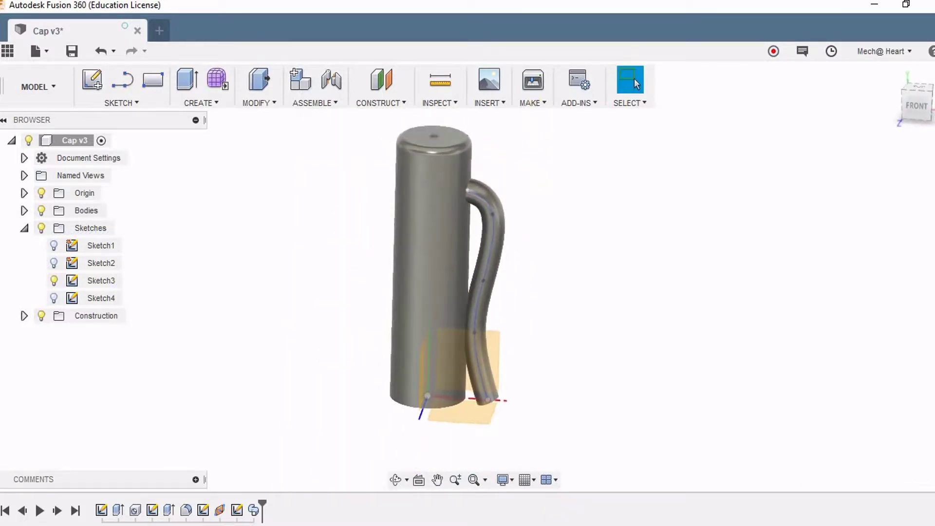
pyautogui.click(505, 479)
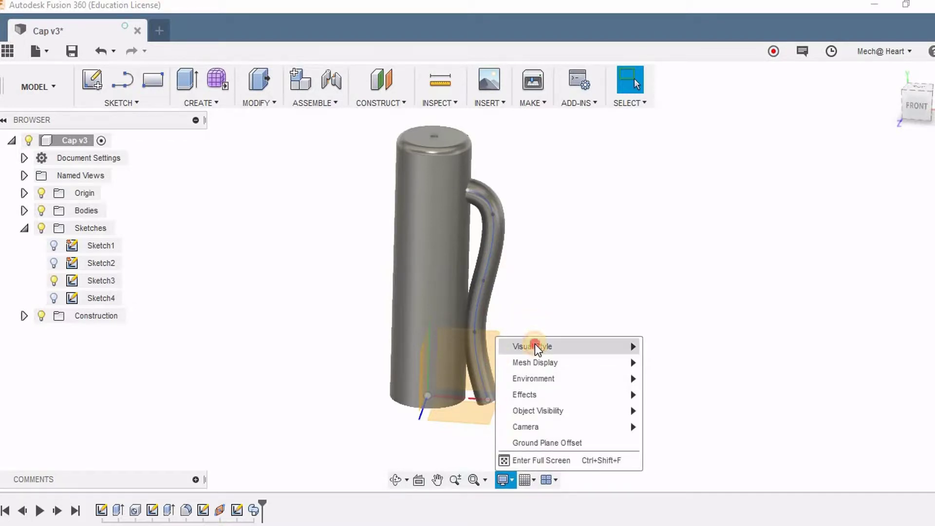
pyautogui.moveTo(534, 345)
pyautogui.click(672, 397)
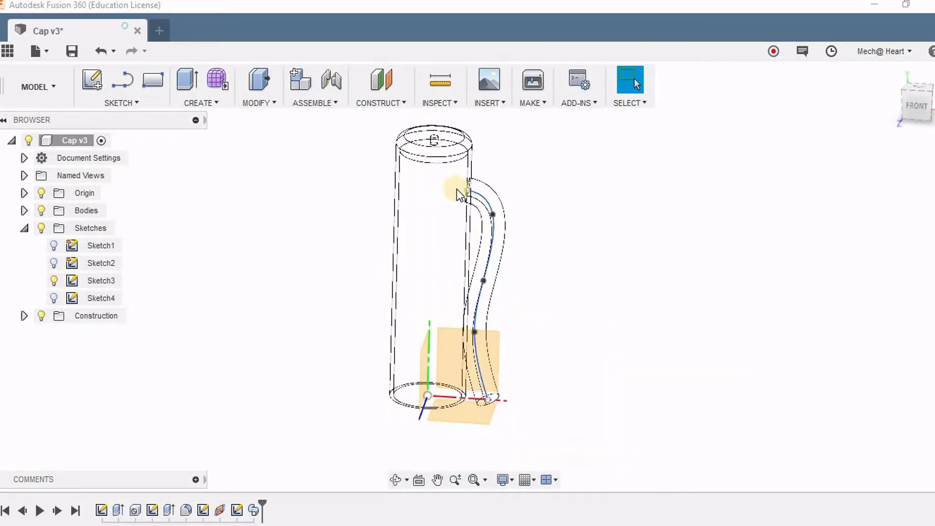
# Reposition the spline's upper end point within the thickness of the cap wall, at about X 4.78, Y 28.02 mm
pyautogui.scroll(5, 457, 189)
pyautogui.scroll(-3, 535, 215)
pyautogui.keyDown('shift'); pyautogui.moveTo(542, 212); pyautogui.dragTo(551, 188, button='middle'); pyautogui.keyUp('shift')
pyautogui.scroll(5, 520, 223)
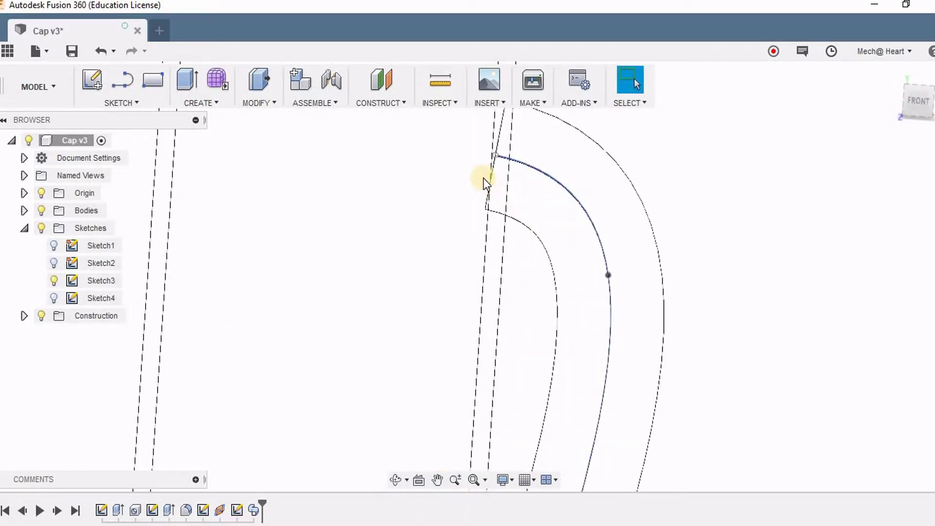
pyautogui.moveTo(463, 235); pyautogui.dragTo(424, 285, button='middle')
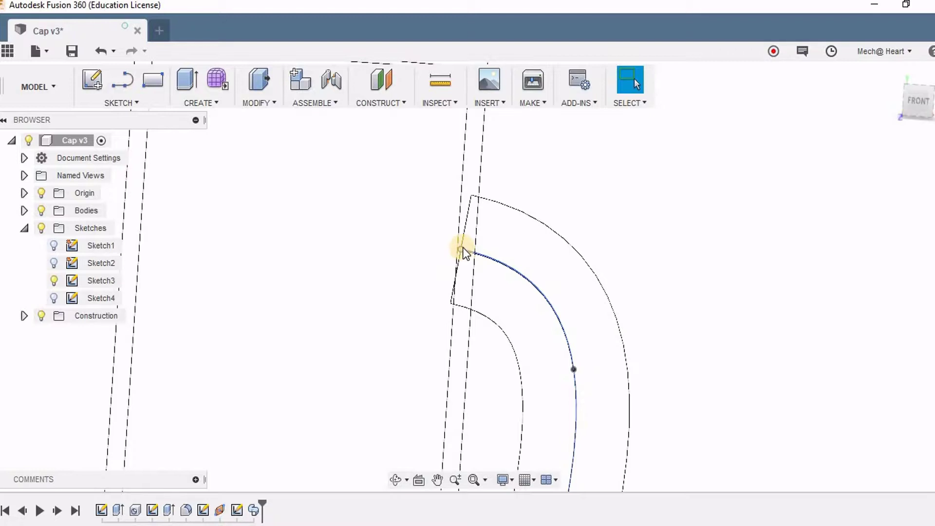
pyautogui.moveTo(462, 249); pyautogui.dragTo(468, 250)
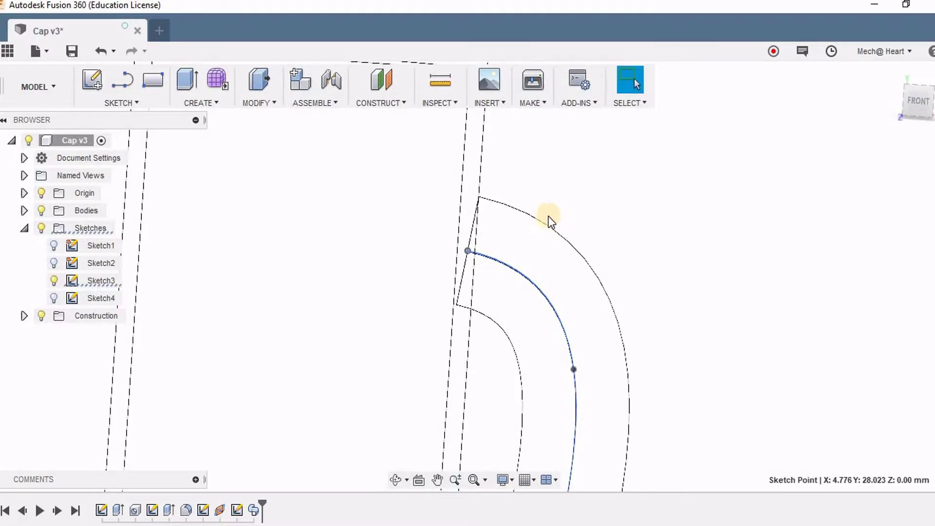
# Return the model to the shaded visual style
pyautogui.scroll(-3, 550, 222)
pyautogui.keyDown('shift'); pyautogui.moveTo(593, 235); pyautogui.dragTo(563, 441, button='middle'); pyautogui.keyUp('shift')
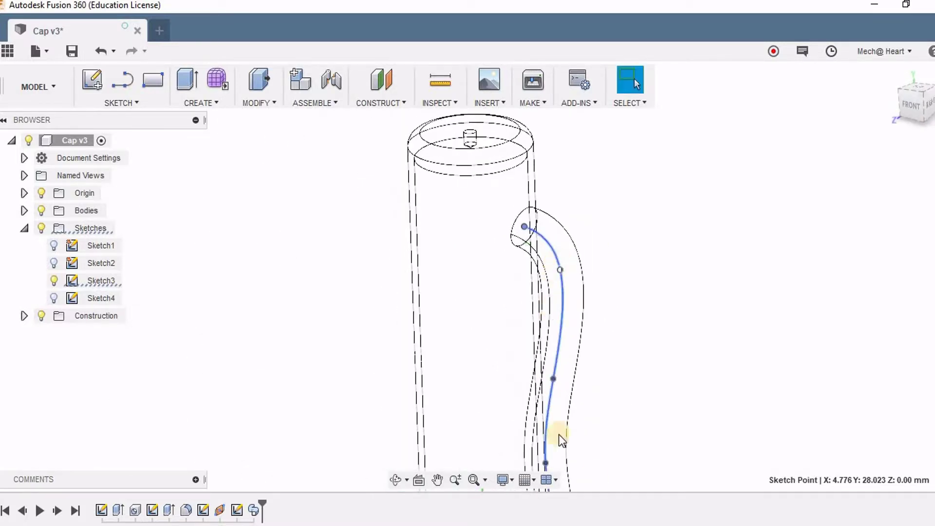
pyautogui.click(503, 479)
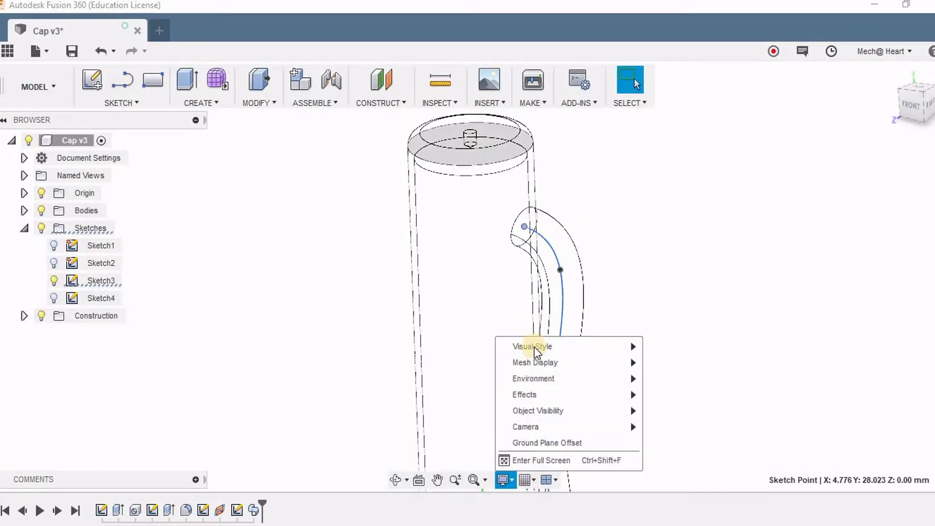
pyautogui.moveTo(532, 346)
pyautogui.click(674, 346)
# Show the ellipse profile sketch, Sketch4, and hide the spline sketch, Sketch3
pyautogui.scroll(2, 533, 222)
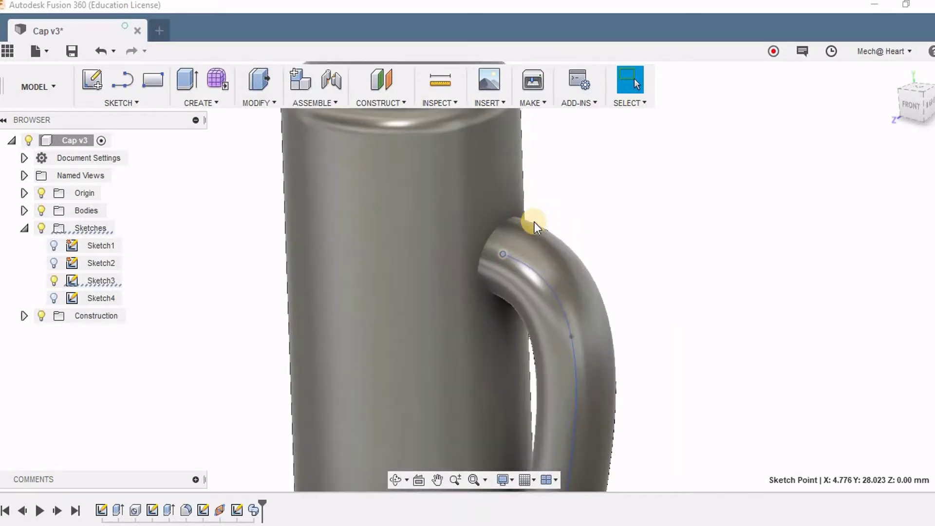
pyautogui.keyDown('shift'); pyautogui.moveTo(538, 229); pyautogui.dragTo(578, 224, button='middle'); pyautogui.keyUp('shift')
pyautogui.scroll(-3, 471, 216)
pyautogui.scroll(-3, 492, 244)
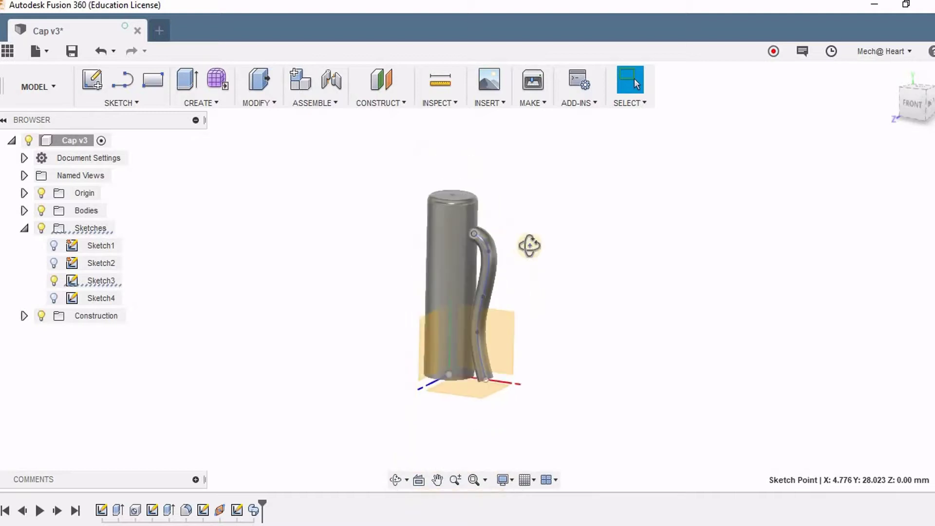
pyautogui.keyDown('shift'); pyautogui.moveTo(530, 247); pyautogui.dragTo(474, 233, button='middle'); pyautogui.keyUp('shift')
pyautogui.scroll(5, 479, 243)
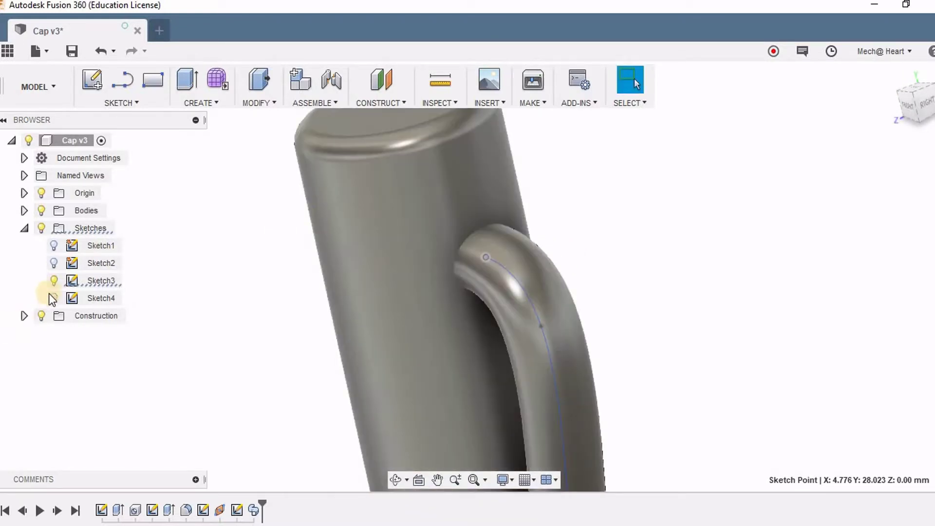
pyautogui.click(54, 298)
pyautogui.click(54, 281)
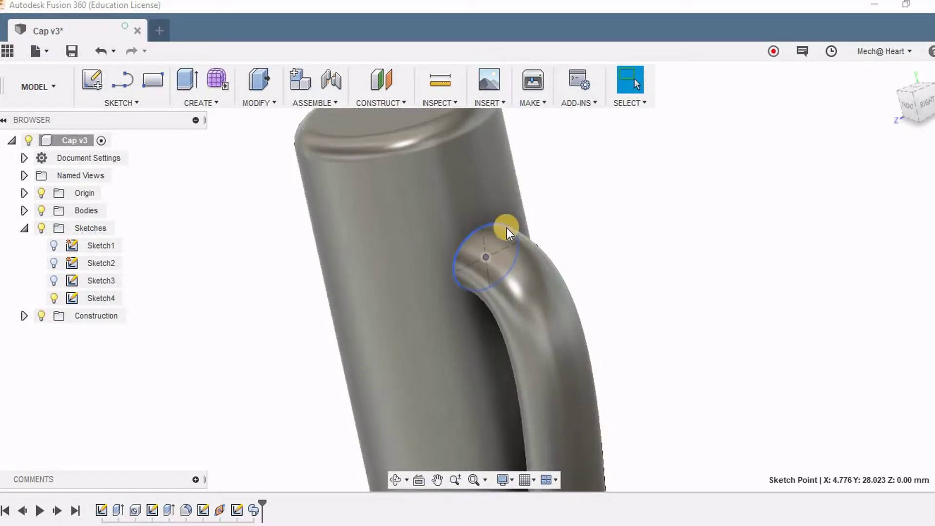
# Flatten the clip's elliptical profile by moving its upper axis point towards the centre, to about X 4.85, Y 28.52 mm
pyautogui.moveTo(485, 224); pyautogui.dragTo(486, 235)
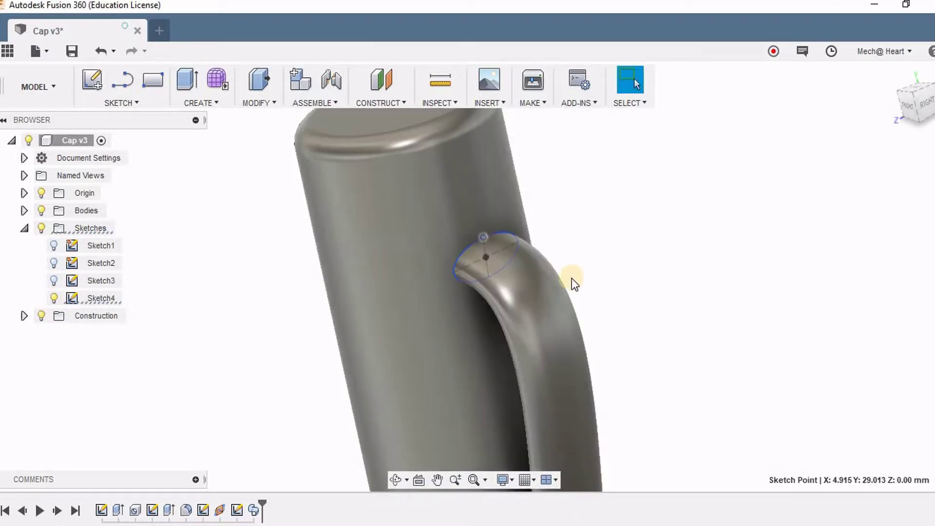
pyautogui.scroll(-6, 524, 263)
pyautogui.keyDown('shift'); pyautogui.moveTo(573, 251); pyautogui.dragTo(622, 205, button='middle'); pyautogui.keyUp('shift')
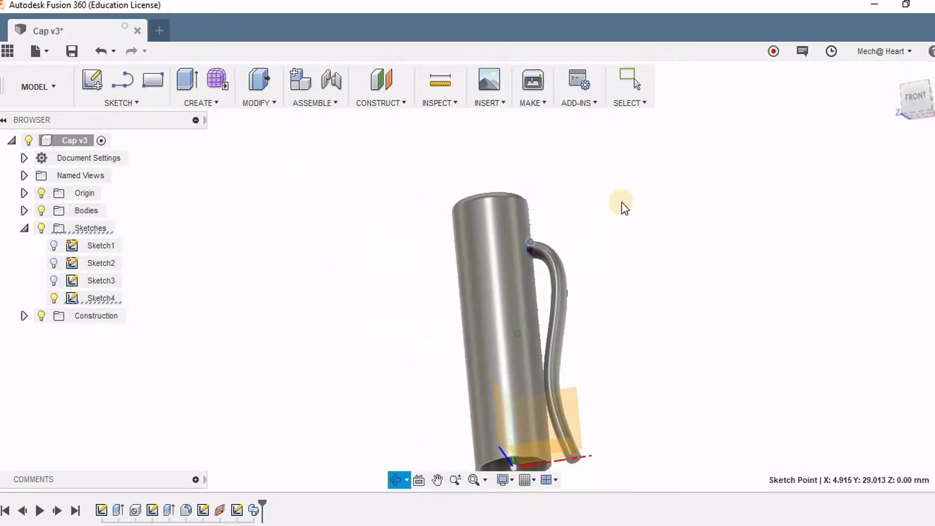
pyautogui.scroll(3, 535, 277)
pyautogui.keyDown('shift'); pyautogui.moveTo(545, 270); pyautogui.dragTo(550, 239, button='middle'); pyautogui.keyUp('shift')
pyautogui.scroll(5, 538, 247)
pyautogui.scroll(2, 539, 247)
pyautogui.moveTo(533, 230)
pyautogui.mouseDown()
pyautogui.moveTo(530, 253)
pyautogui.moveTo(541, 253)
pyautogui.mouseUp()
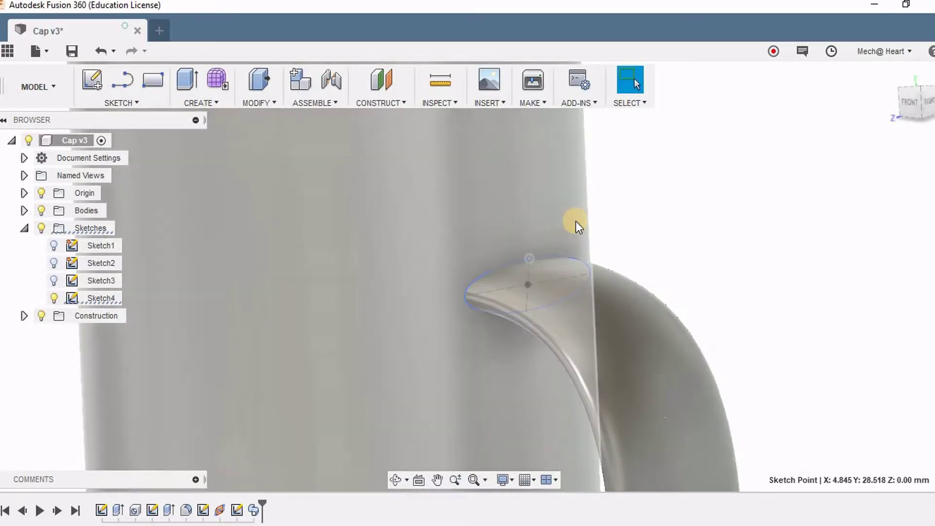
# Examine the flattened clip's shape and its junction with the cap wall from several angles
pyautogui.scroll(-5, 594, 209)
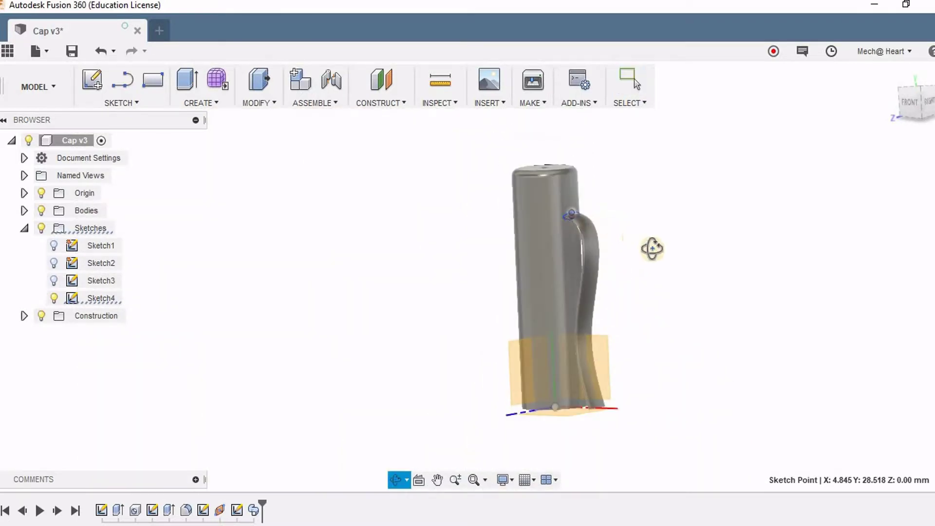
pyautogui.keyDown('shift'); pyautogui.moveTo(650, 248); pyautogui.dragTo(617, 249, button='middle'); pyautogui.keyUp('shift')
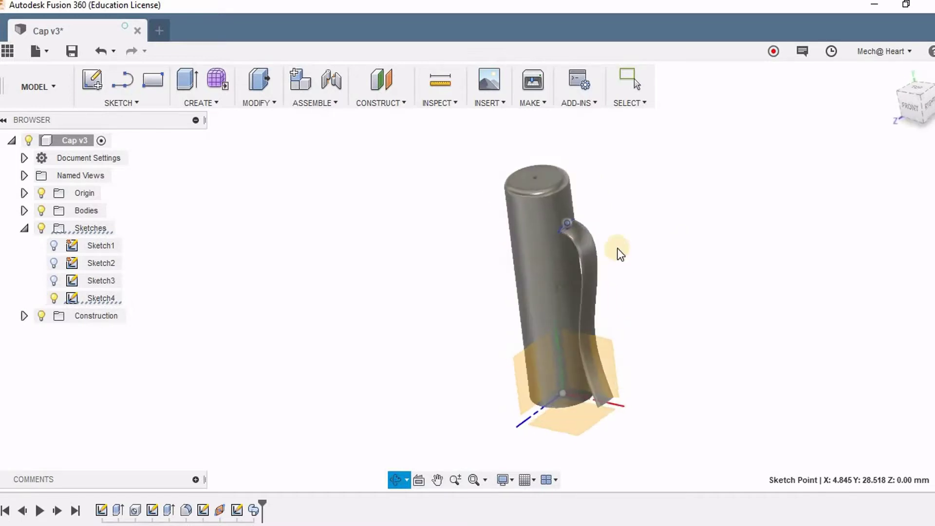
pyautogui.scroll(-2, 607, 216)
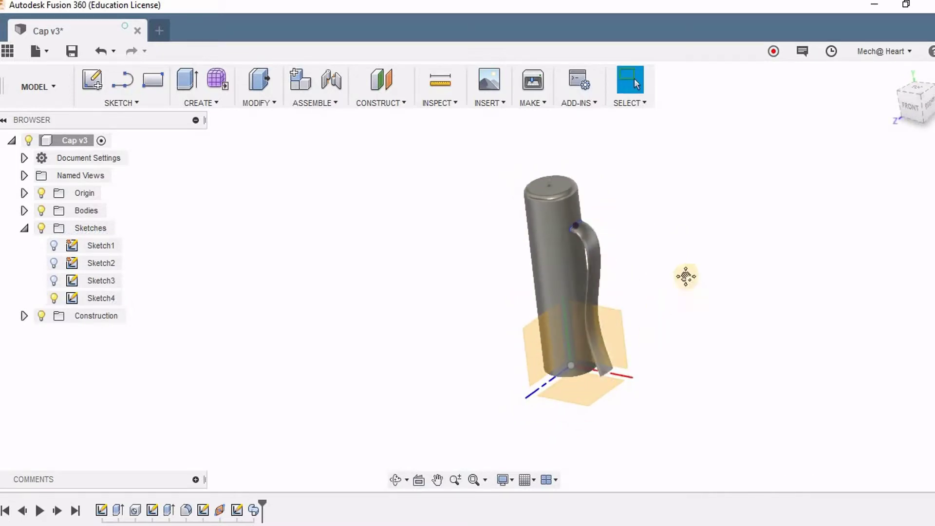
pyautogui.moveTo(685, 276); pyautogui.dragTo(546, 293, button='middle')
pyautogui.scroll(5, 536, 265)
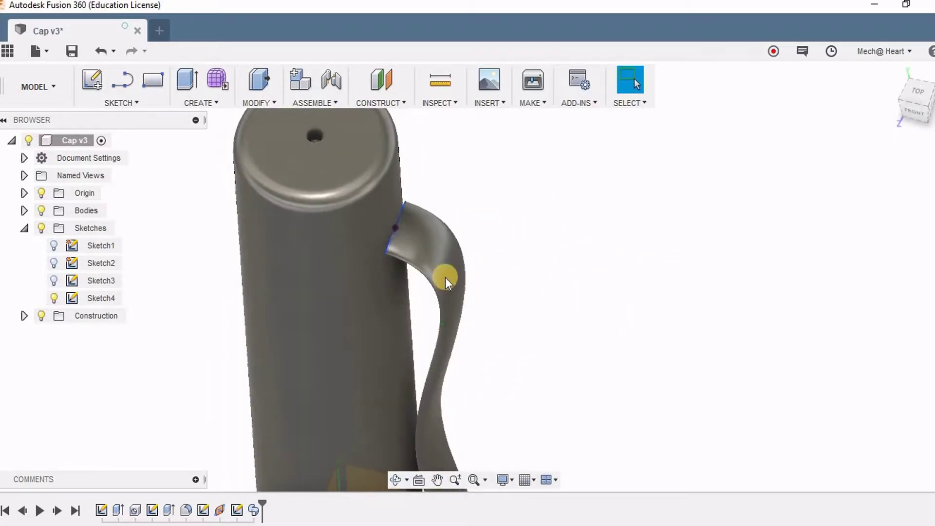
pyautogui.scroll(-5, 432, 255)
pyautogui.keyDown('shift'); pyautogui.moveTo(460, 252); pyautogui.dragTo(442, 261, button='middle'); pyautogui.keyUp('shift')
pyautogui.scroll(5, 497, 314)
pyautogui.scroll(-4, 492, 318)
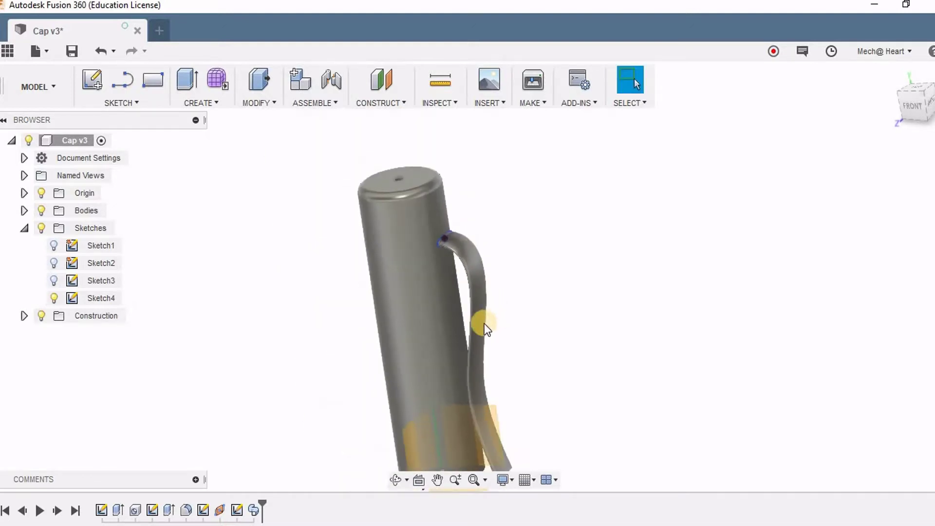
# Highlight the clip's swept face, inspect its course along the cap from below and above, and clear the selection
pyautogui.click(485, 397)
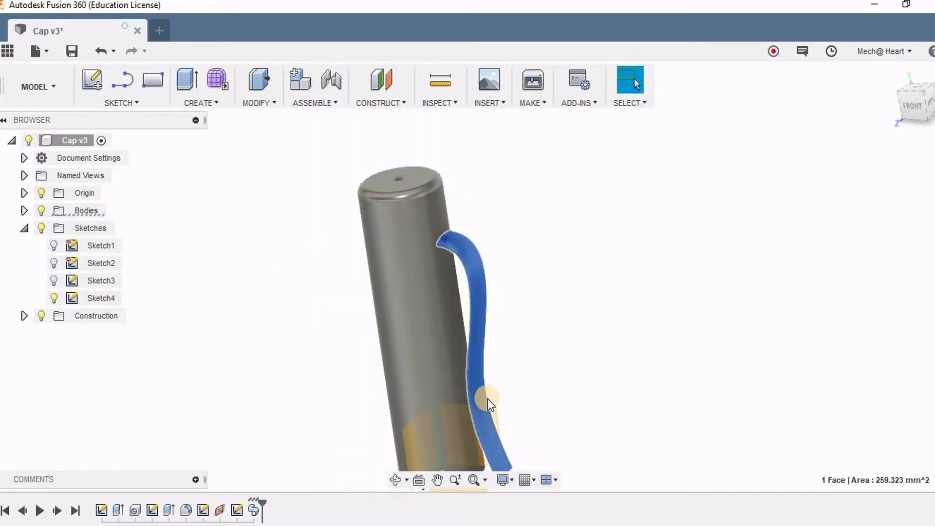
pyautogui.click(487, 416)
pyautogui.click(471, 290)
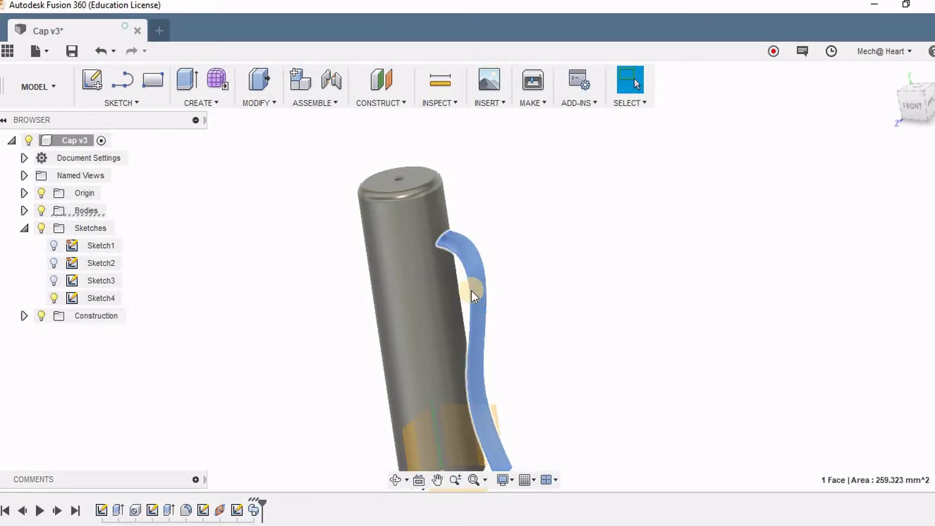
pyautogui.scroll(-4, 534, 285)
pyautogui.keyDown('shift'); pyautogui.moveTo(515, 215); pyautogui.dragTo(481, 222, button='middle'); pyautogui.keyUp('shift')
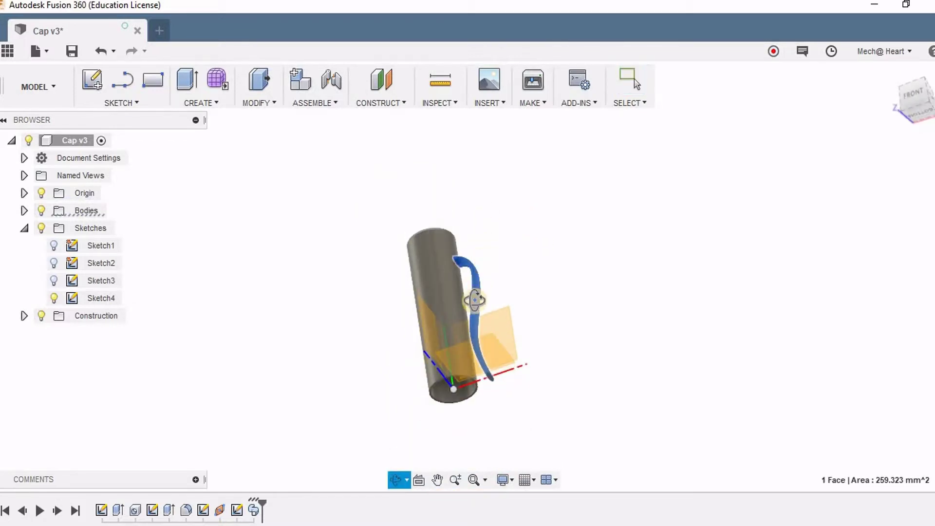
pyautogui.keyDown('shift'); pyautogui.moveTo(474, 299); pyautogui.dragTo(477, 179, button='middle'); pyautogui.keyUp('shift')
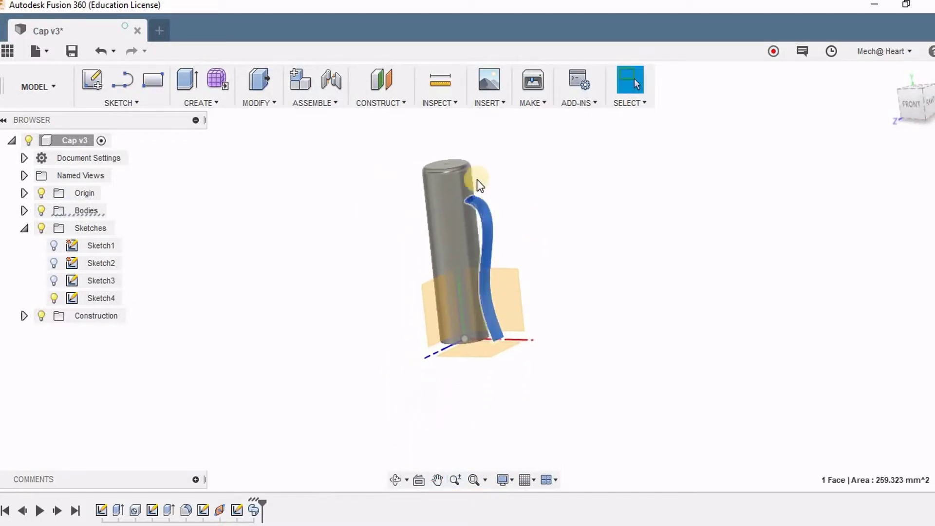
pyautogui.scroll(5, 569, 224)
pyautogui.click(569, 224)
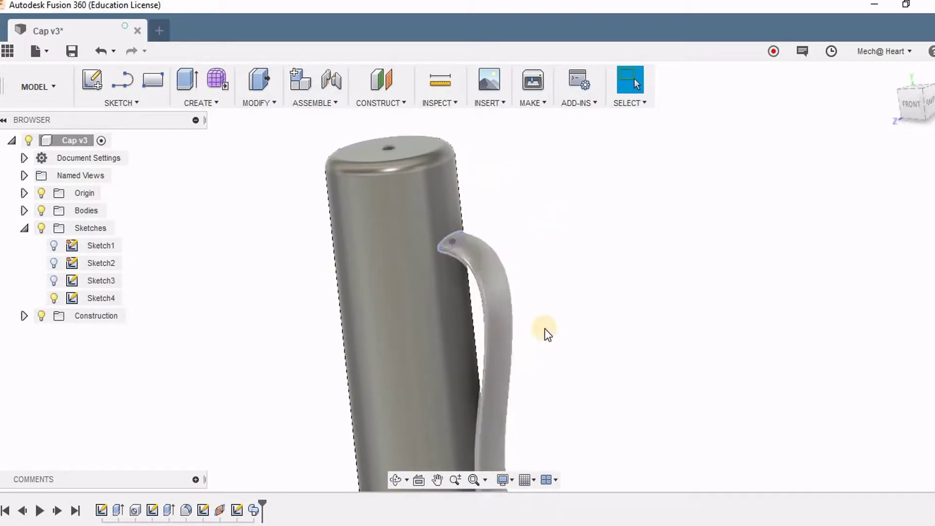
# Suppress the clip's sweep feature, Sweep1, in the design history
pyautogui.scroll(-2, 560, 318)
pyautogui.scroll(-2, 559, 317)
pyautogui.moveTo(560, 317); pyautogui.dragTo(512, 263, button='middle')
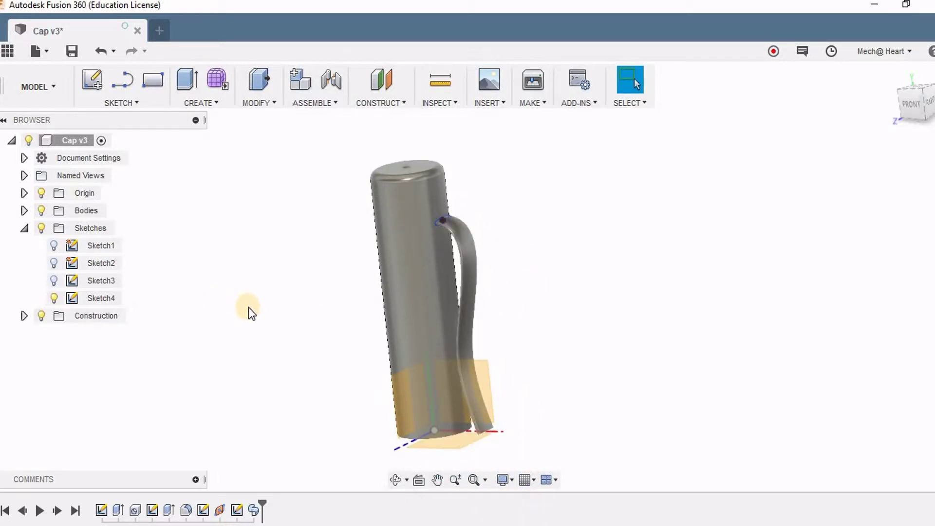
pyautogui.rightClick(254, 511)
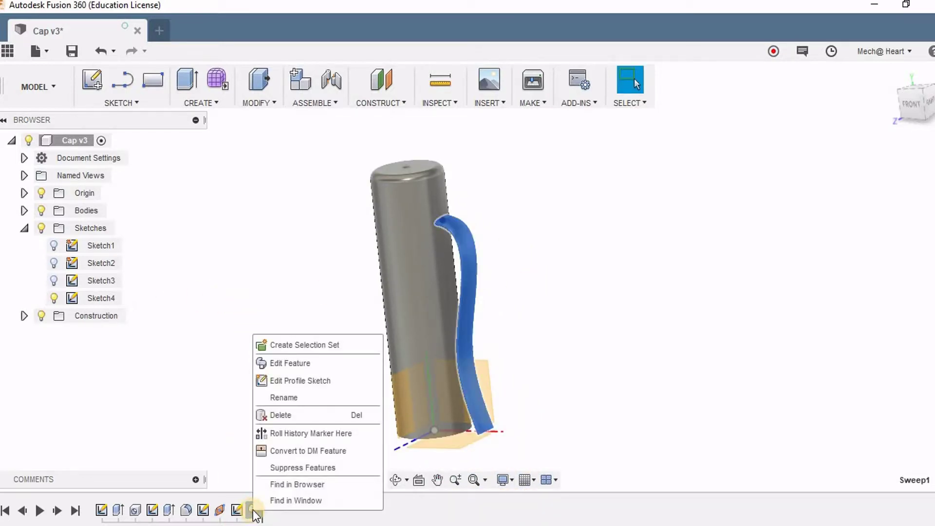
pyautogui.click(278, 468)
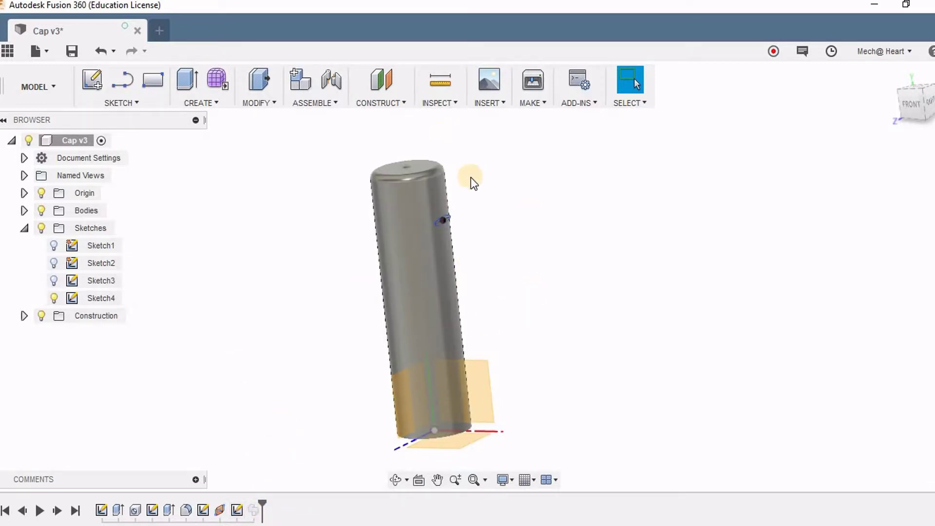
# Make the spline path sketch, Sketch3, visible again alongside the ellipse profile on the cap
pyautogui.scroll(4, 470, 182)
pyautogui.moveTo(410, 219)
pyautogui.mouseDown(button='middle')
pyautogui.moveTo(509, 141)
pyautogui.moveTo(495, 218)
pyautogui.mouseUp(button='middle')
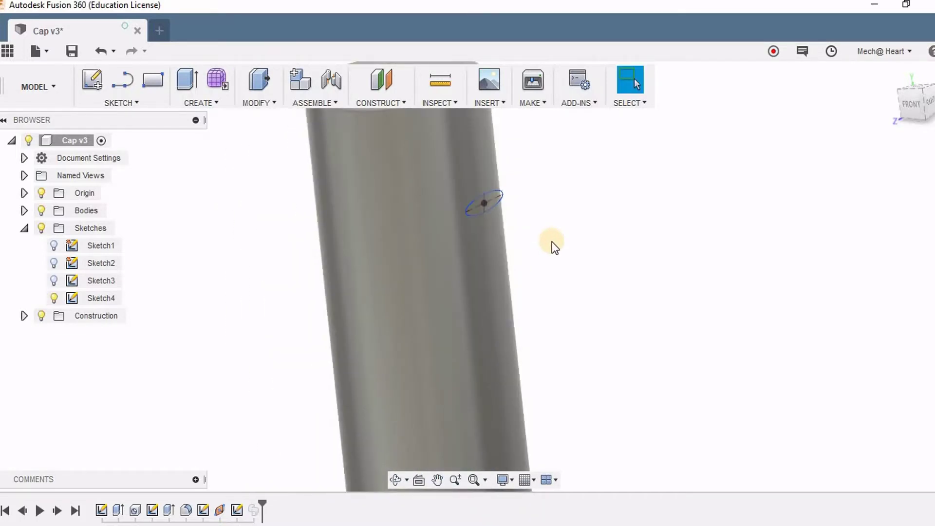
pyautogui.keyDown('shift'); pyautogui.moveTo(550, 242); pyautogui.dragTo(465, 206, button='middle'); pyautogui.keyUp('shift')
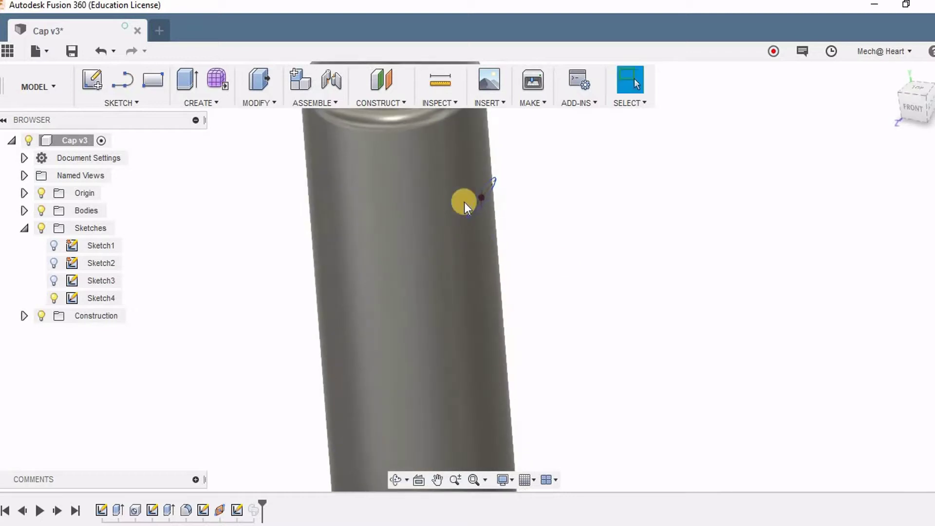
pyautogui.scroll(-3, 420, 239)
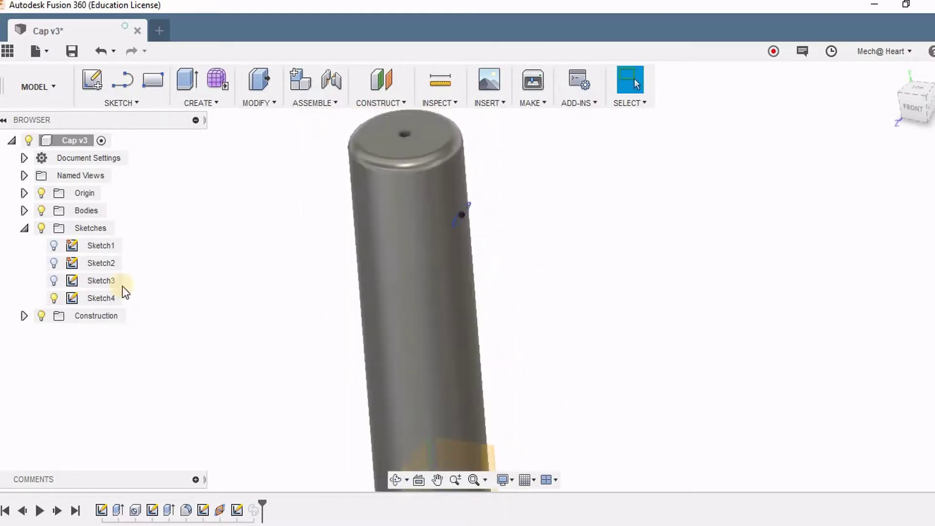
pyautogui.click(58, 277)
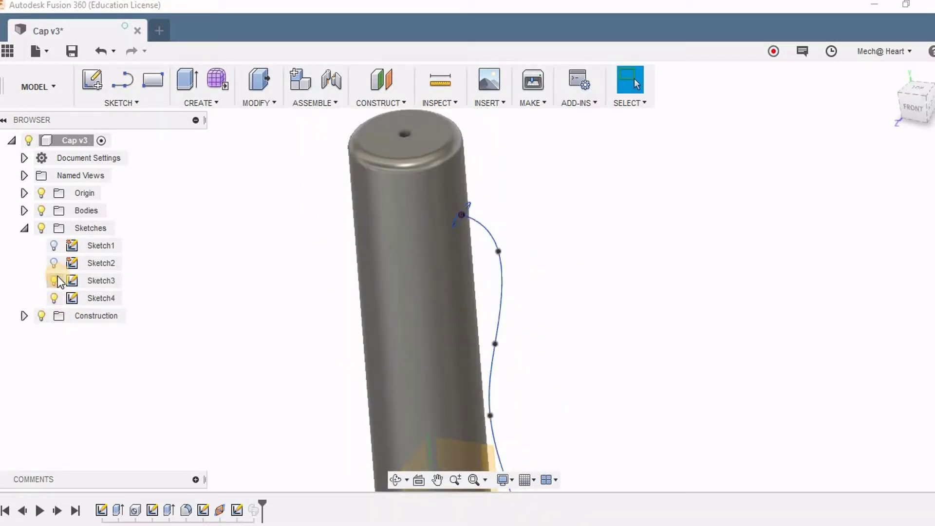
# Create a construction plane along the clip's spline path at distance 0.289, below its upper bend
pyautogui.scroll(-3, 318, 187)
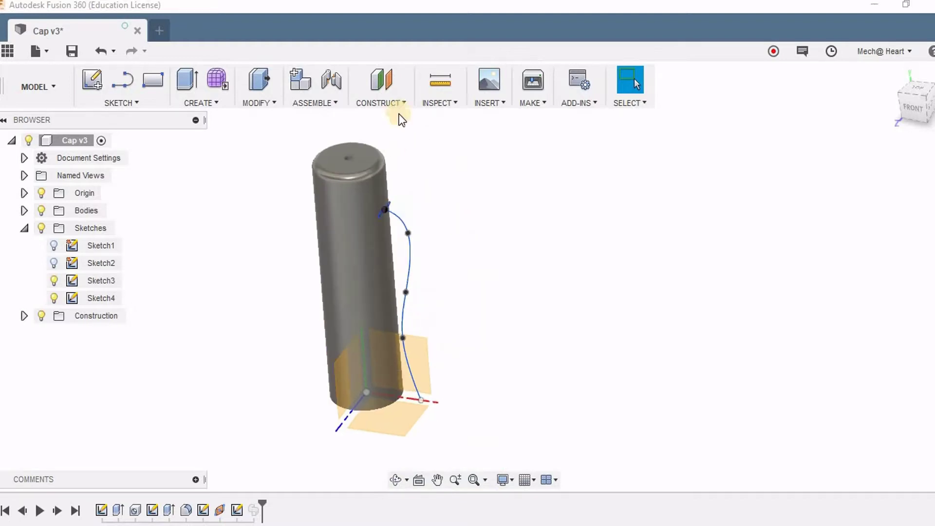
pyautogui.click(390, 103)
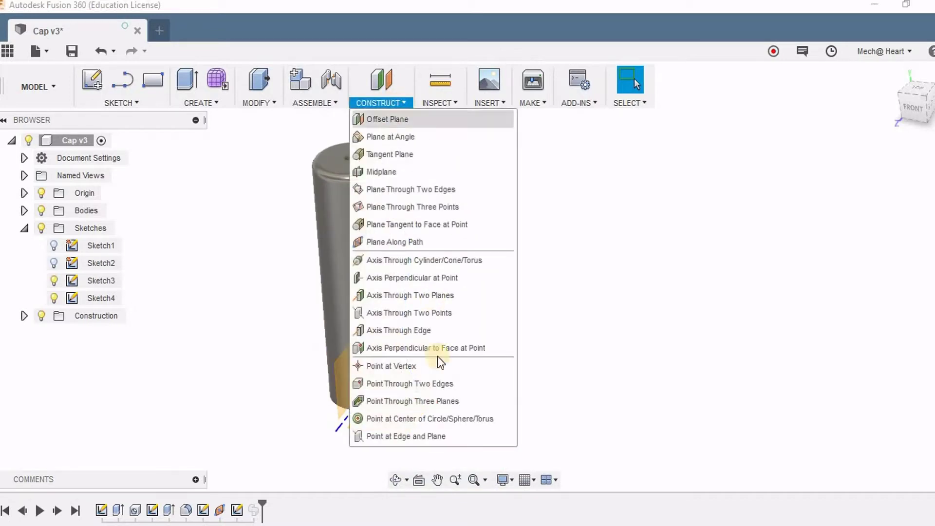
pyautogui.click(395, 242)
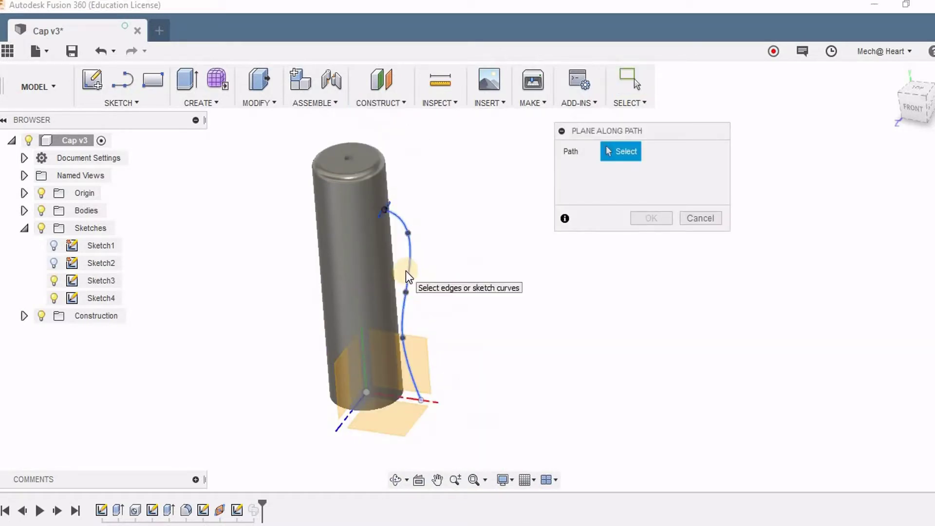
pyautogui.click(410, 270)
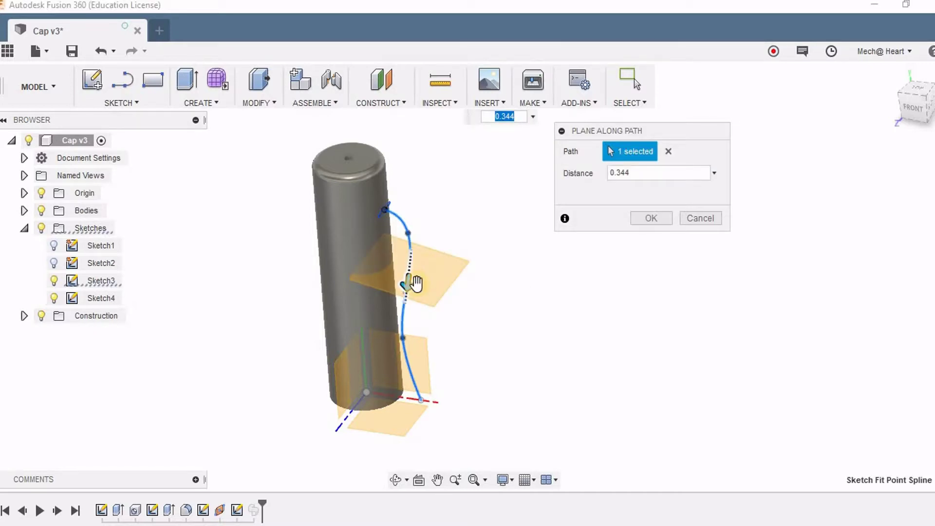
pyautogui.moveTo(415, 282)
pyautogui.mouseDown()
pyautogui.moveTo(414, 256)
pyautogui.moveTo(428, 275)
pyautogui.mouseUp()
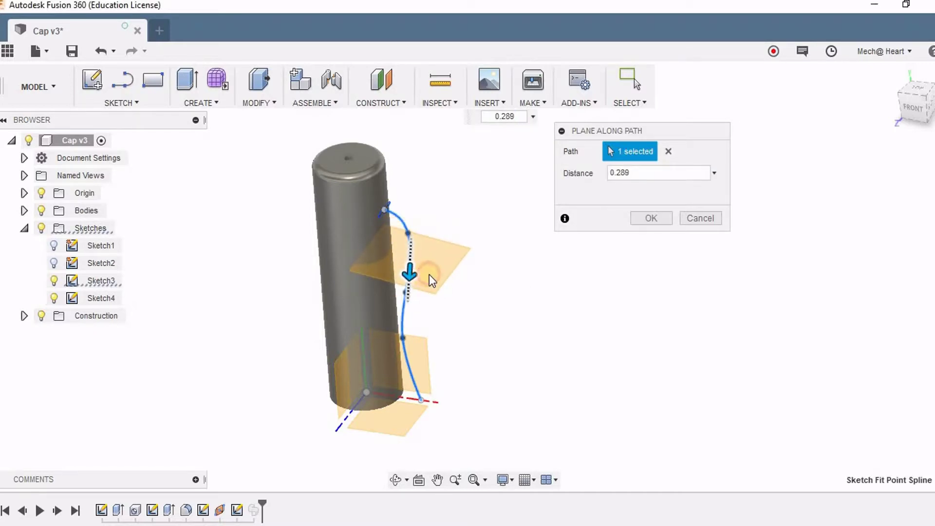
pyautogui.moveTo(472, 250)
pyautogui.keyDown('shift'); pyautogui.mouseDown(button='middle')
pyautogui.moveTo(486, 200)
pyautogui.moveTo(484, 231)
pyautogui.moveTo(467, 241)
pyautogui.mouseUp(button='middle'); pyautogui.keyUp('shift')
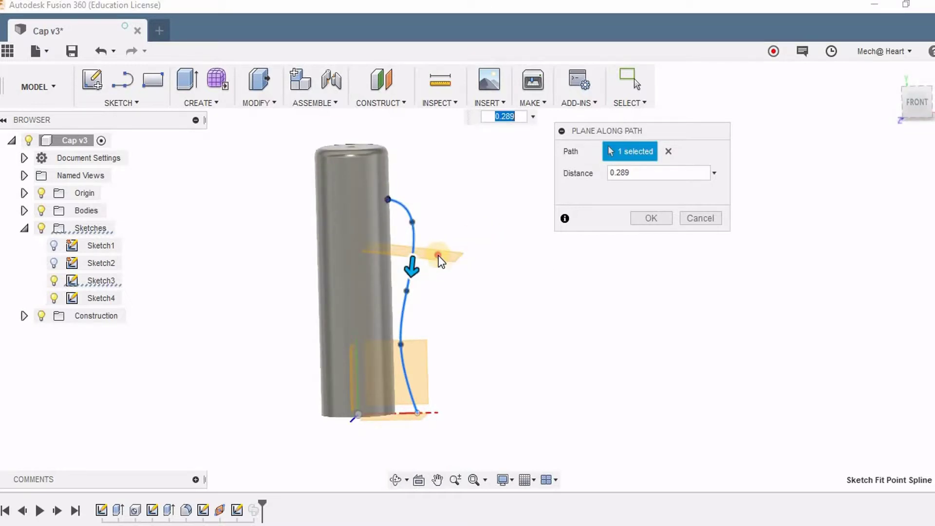
pyautogui.moveTo(438, 255); pyautogui.dragTo(438, 288)
pyautogui.click(660, 218)
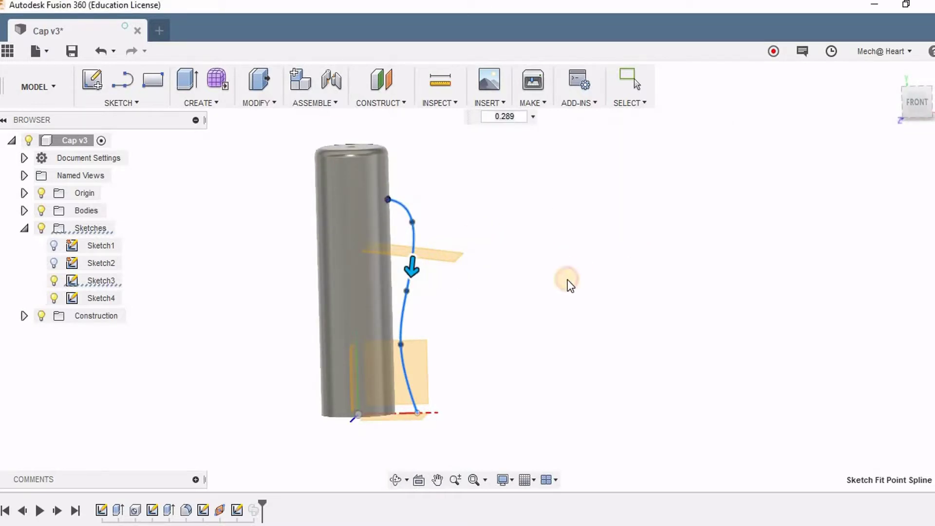
# Add a second plane along the spline path, just above the fit point nearest its lower end
pyautogui.click(389, 104)
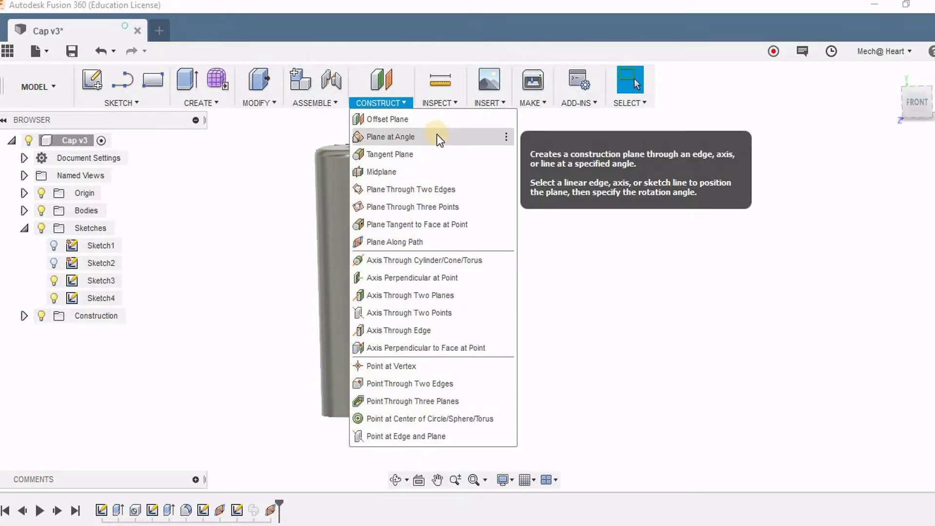
pyautogui.click(469, 241)
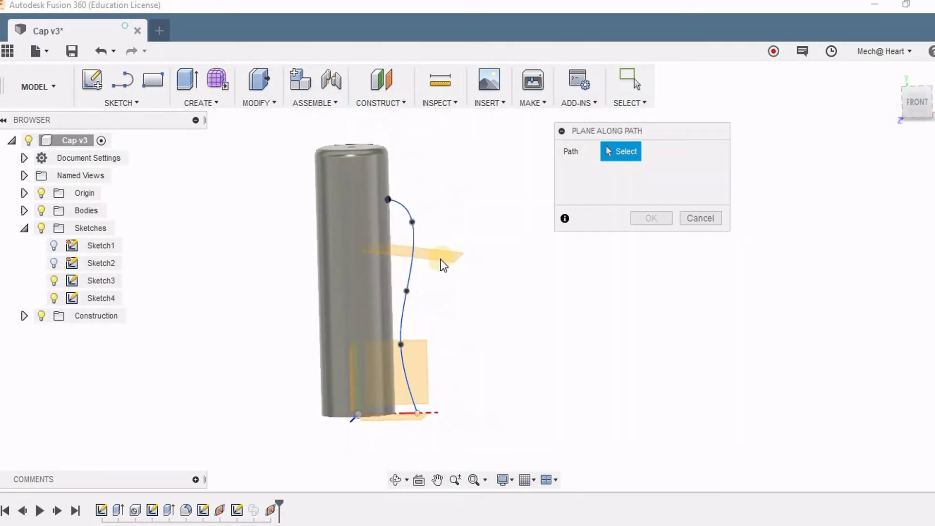
pyautogui.click(406, 305)
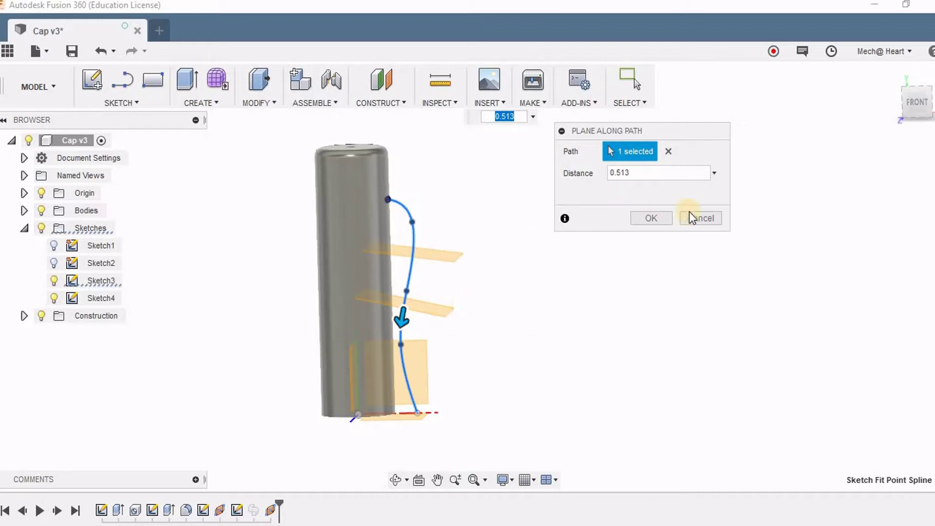
pyautogui.moveTo(402, 320); pyautogui.dragTo(402, 347)
pyautogui.click(653, 218)
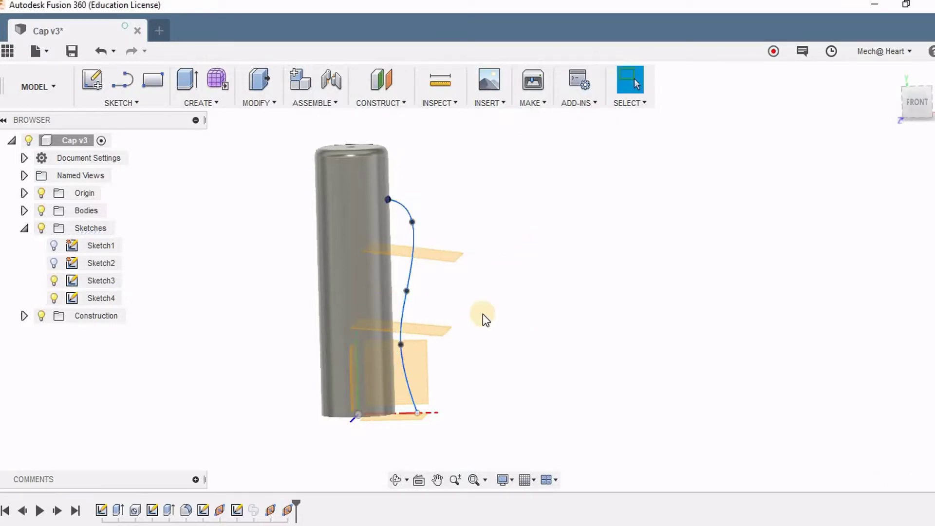
# Add a third plane along the spline path at distance 0.971, close to the path's lower end
pyautogui.keyDown('shift'); pyautogui.moveTo(478, 332); pyautogui.dragTo(460, 279, button='middle'); pyautogui.keyUp('shift')
pyautogui.scroll(3, 427, 412)
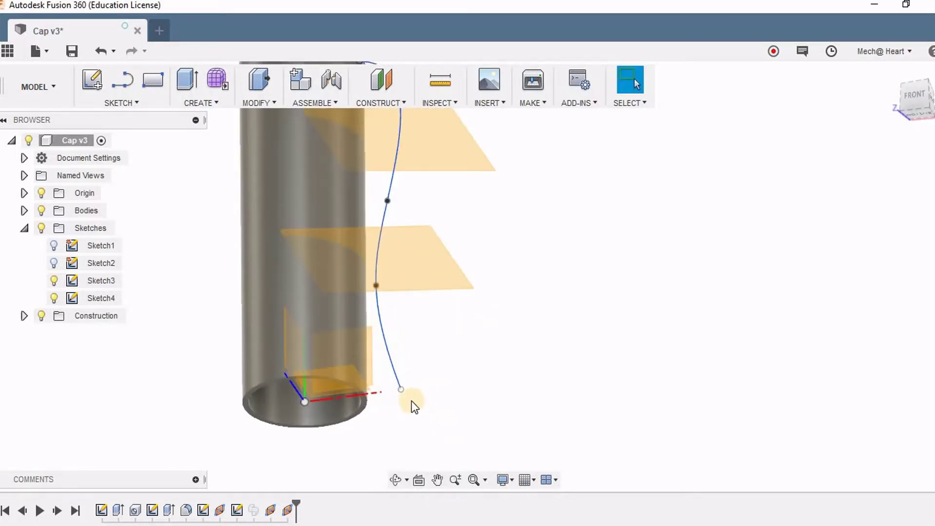
pyautogui.click(398, 99)
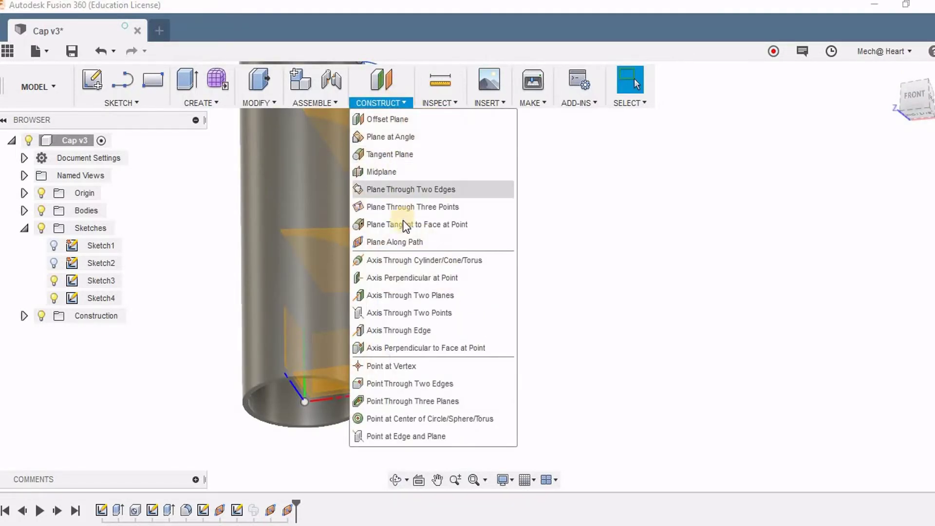
pyautogui.click(407, 237)
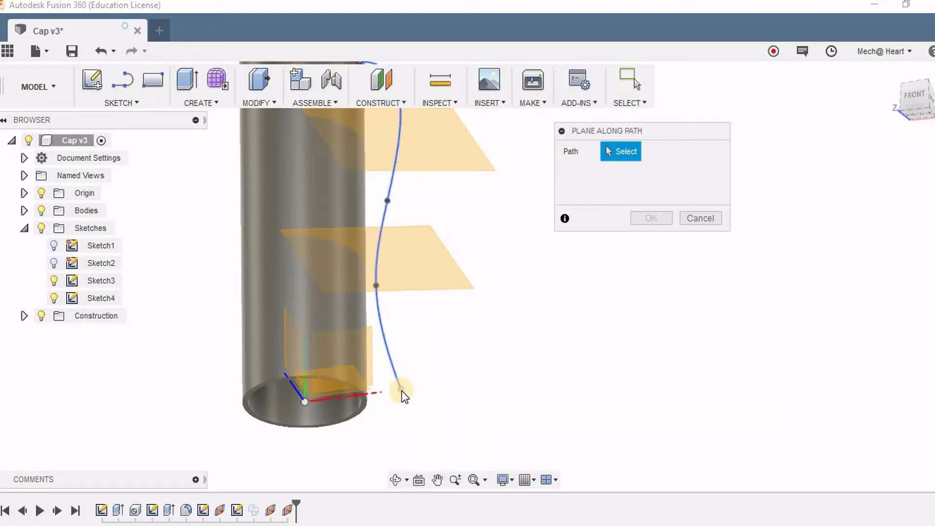
pyautogui.click(402, 394)
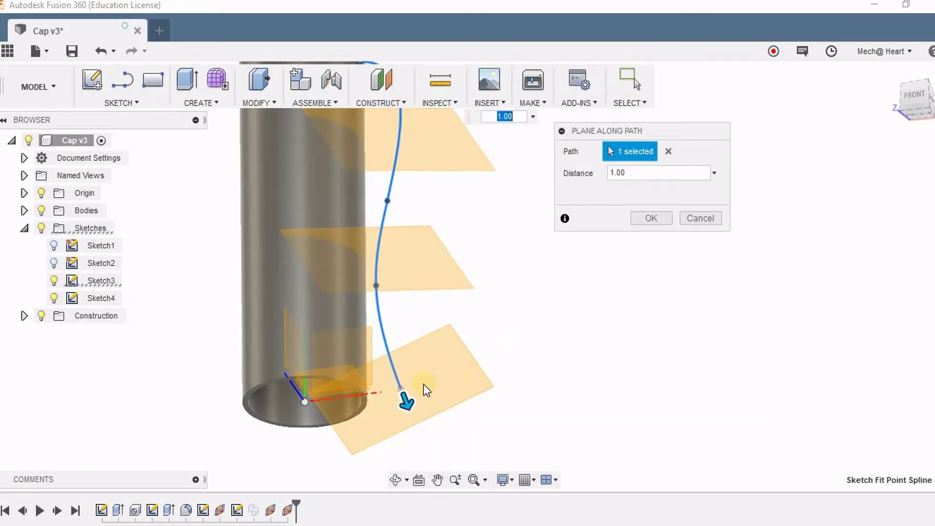
pyautogui.moveTo(407, 401); pyautogui.dragTo(401, 390)
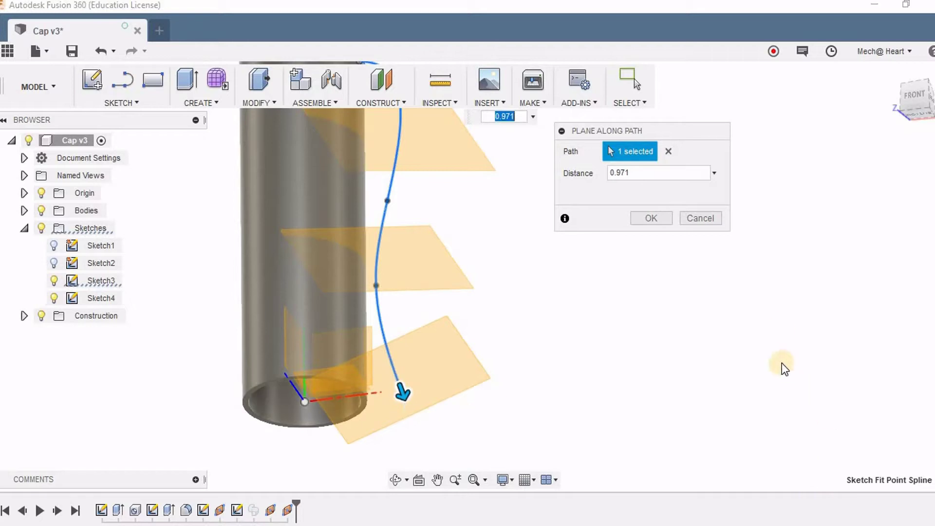
pyautogui.click(653, 220)
# Hide the origin planes and axes, keeping the three new construction planes on display
pyautogui.scroll(-4, 416, 358)
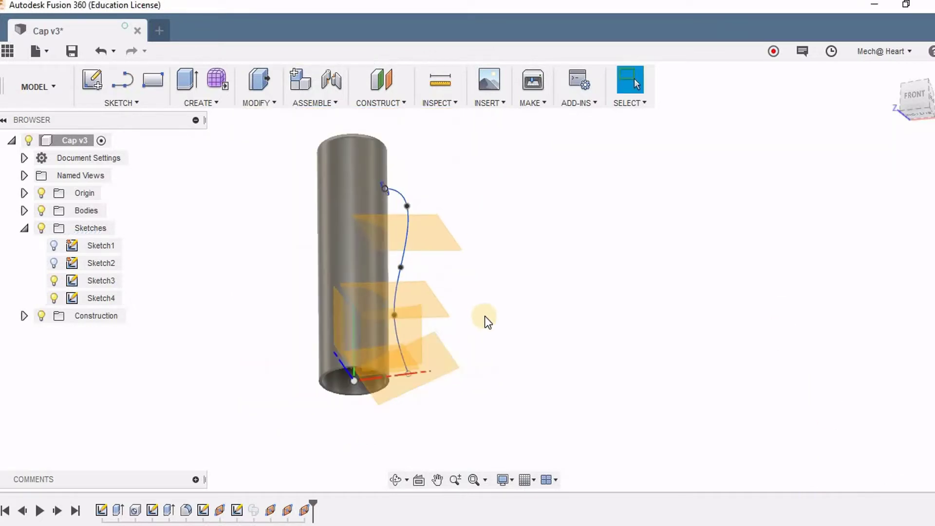
pyautogui.keyDown('shift'); pyautogui.moveTo(489, 351); pyautogui.dragTo(493, 378, button='middle'); pyautogui.keyUp('shift')
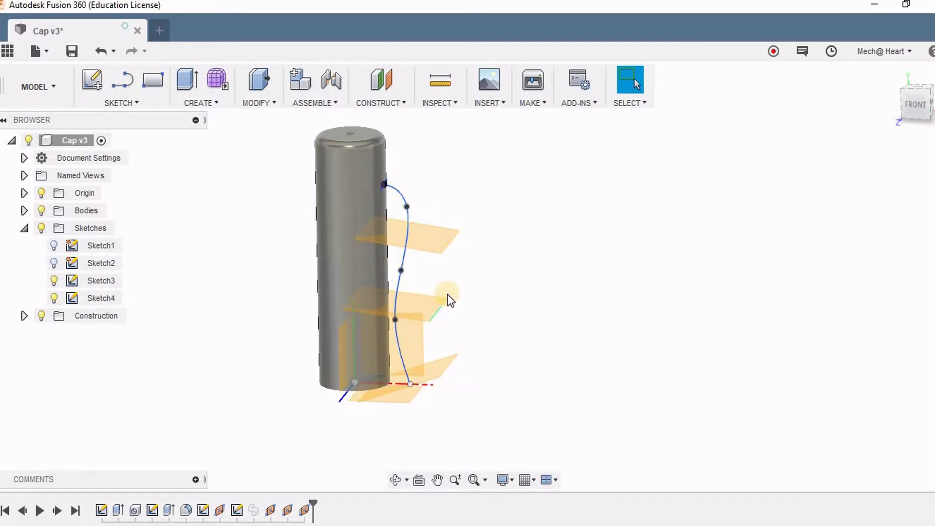
pyautogui.scroll(2, 448, 298)
pyautogui.scroll(-3, 449, 299)
pyautogui.click(42, 196)
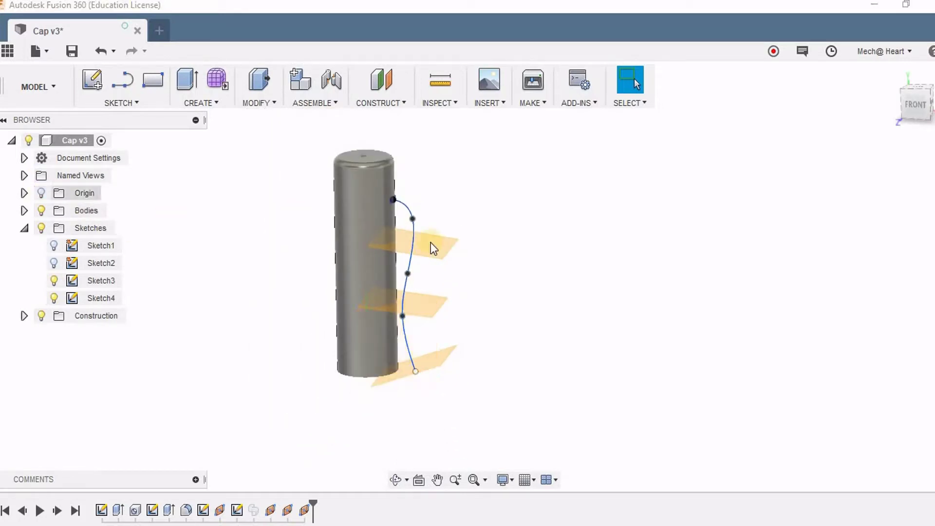
pyautogui.scroll(5, 457, 203)
pyautogui.scroll(-3, 457, 208)
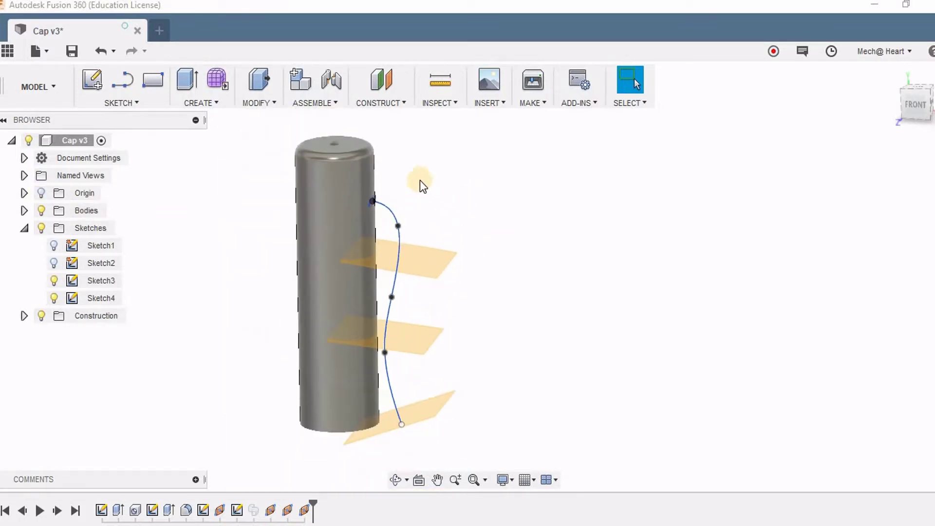
# Examine the ellipse profiles along the spline from the cap wall to its free end, from several angles
pyautogui.keyDown('shift'); pyautogui.moveTo(408, 182); pyautogui.dragTo(332, 211, button='middle'); pyautogui.keyUp('shift')
pyautogui.scroll(6, 389, 157)
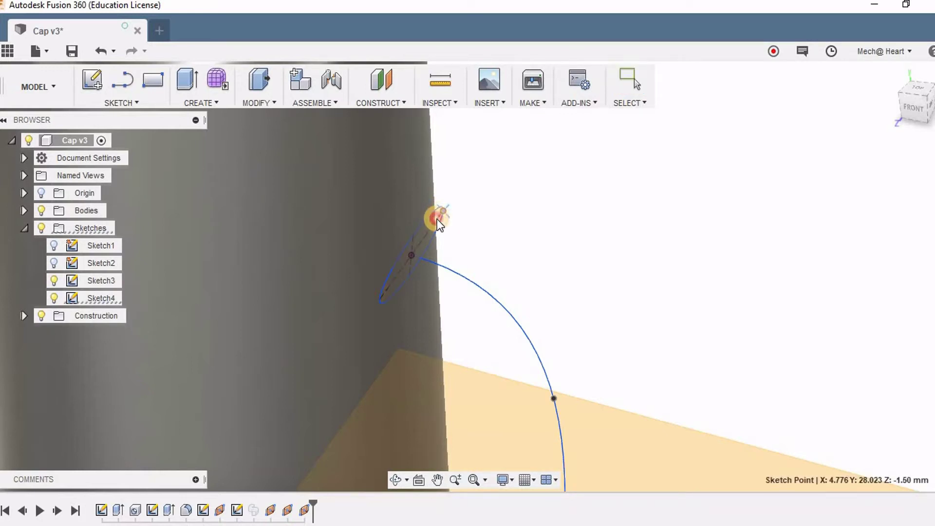
pyautogui.scroll(-5, 438, 161)
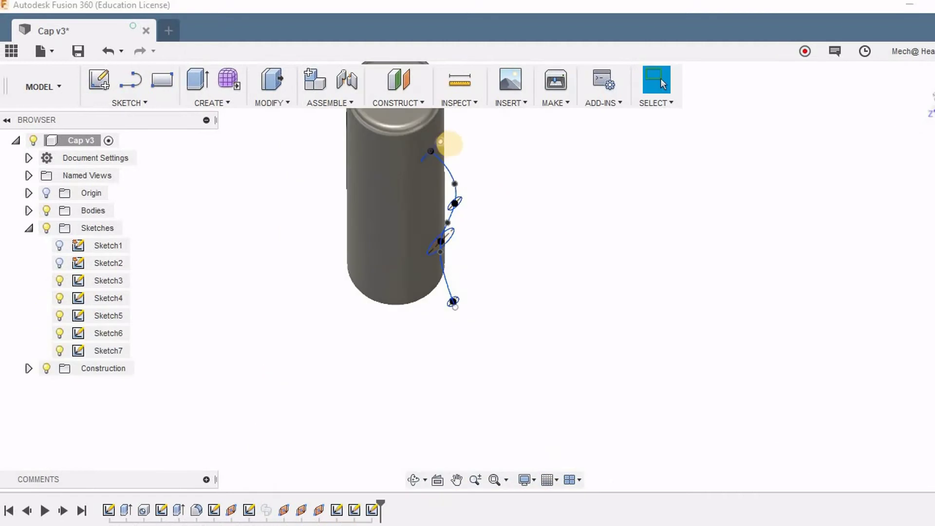
pyautogui.scroll(2, 495, 197)
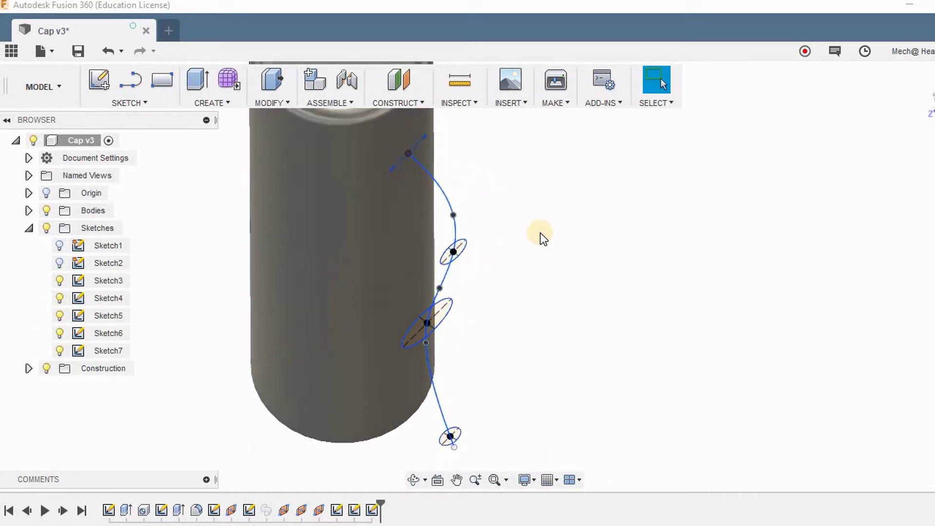
pyautogui.keyDown('shift'); pyautogui.moveTo(450, 199); pyautogui.dragTo(496, 194, button='middle'); pyautogui.keyUp('shift')
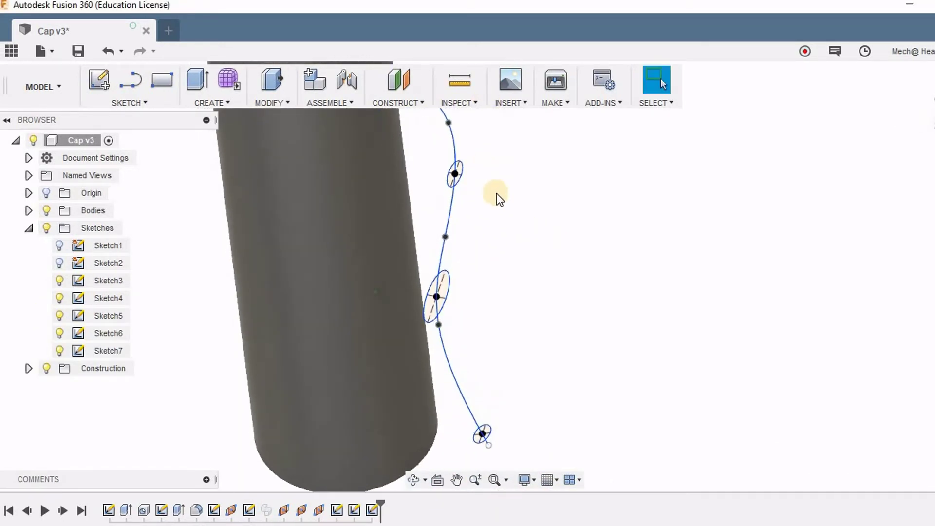
pyautogui.moveTo(549, 274); pyautogui.dragTo(544, 238, button='middle')
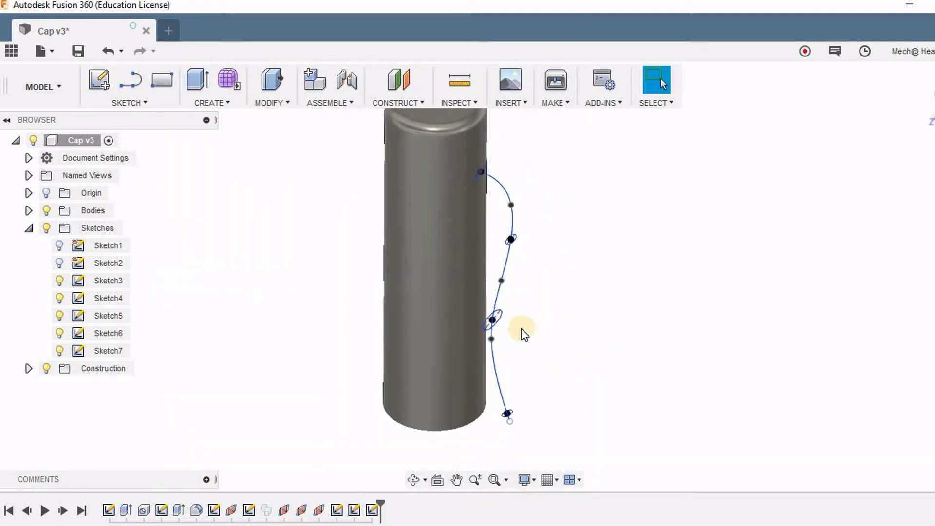
pyautogui.keyDown('shift'); pyautogui.moveTo(521, 330); pyautogui.dragTo(482, 277, button='middle'); pyautogui.keyUp('shift')
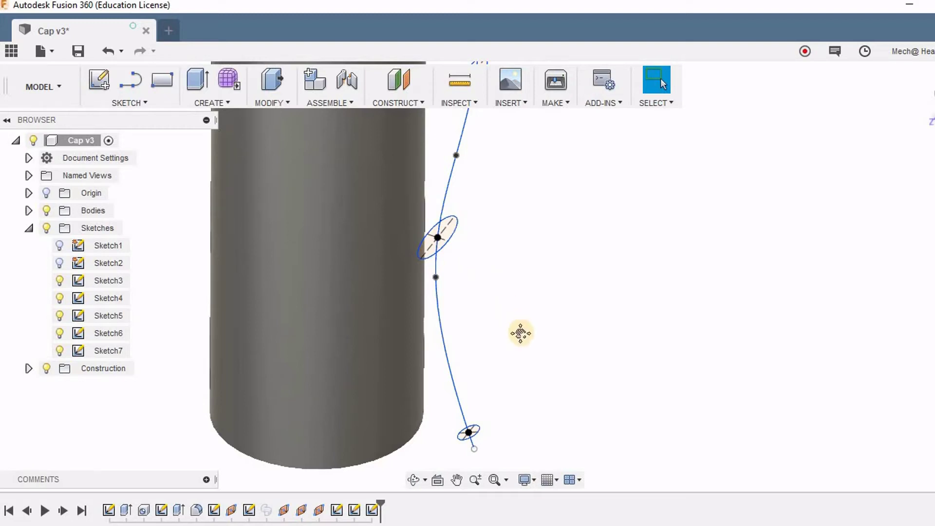
pyautogui.moveTo(520, 333)
pyautogui.keyDown('shift'); pyautogui.mouseDown(button='middle')
pyautogui.moveTo(528, 271)
pyautogui.moveTo(512, 339)
pyautogui.mouseUp(button='middle'); pyautogui.keyUp('shift')
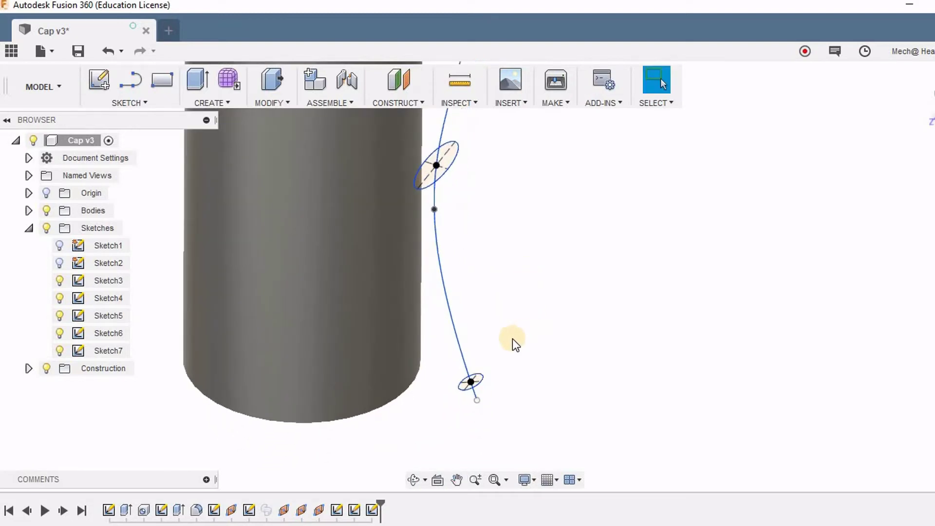
pyautogui.scroll(3, 512, 341)
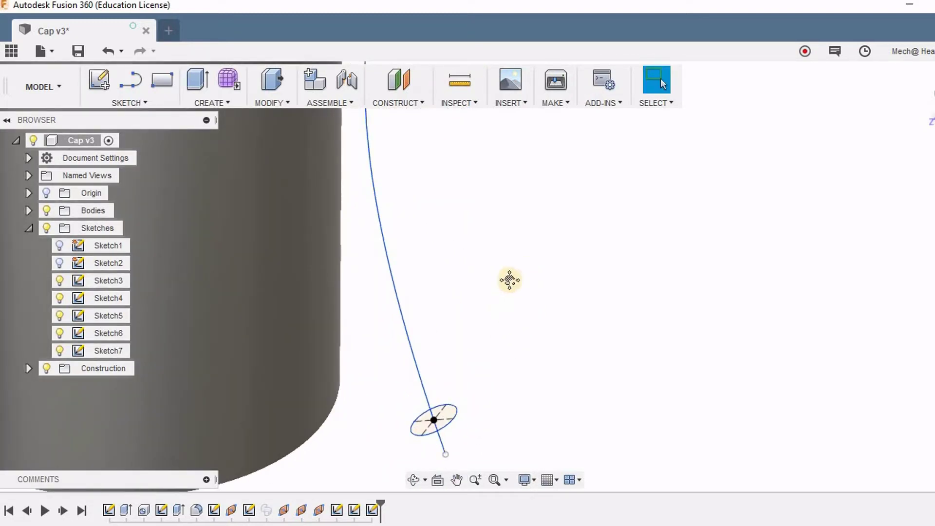
pyautogui.keyDown('shift'); pyautogui.moveTo(509, 280); pyautogui.dragTo(507, 375, button='middle'); pyautogui.keyUp('shift')
pyautogui.scroll(-3, 521, 287)
pyautogui.scroll(-2, 493, 331)
pyautogui.scroll(2, 511, 173)
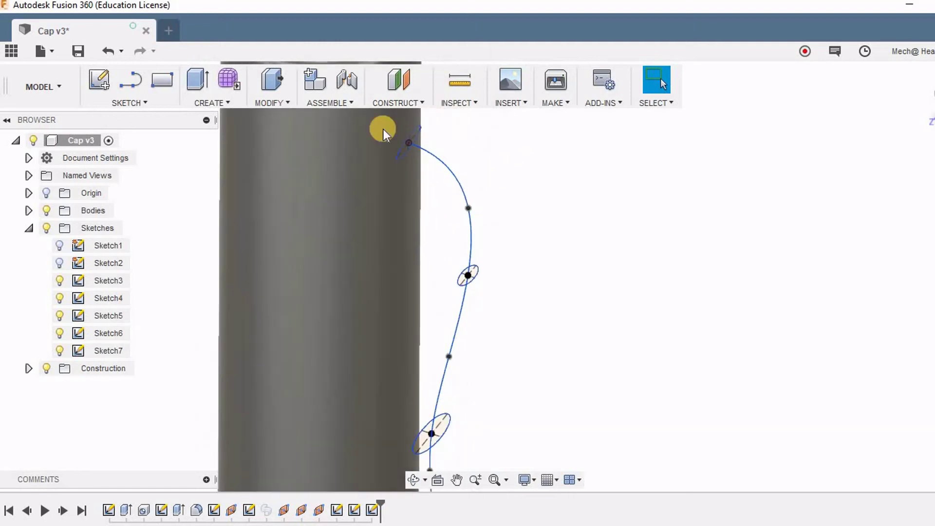
# Start a Loft with the ellipse at the cap wall as first profile and the next ellipse down the spline as second
pyautogui.click(205, 100)
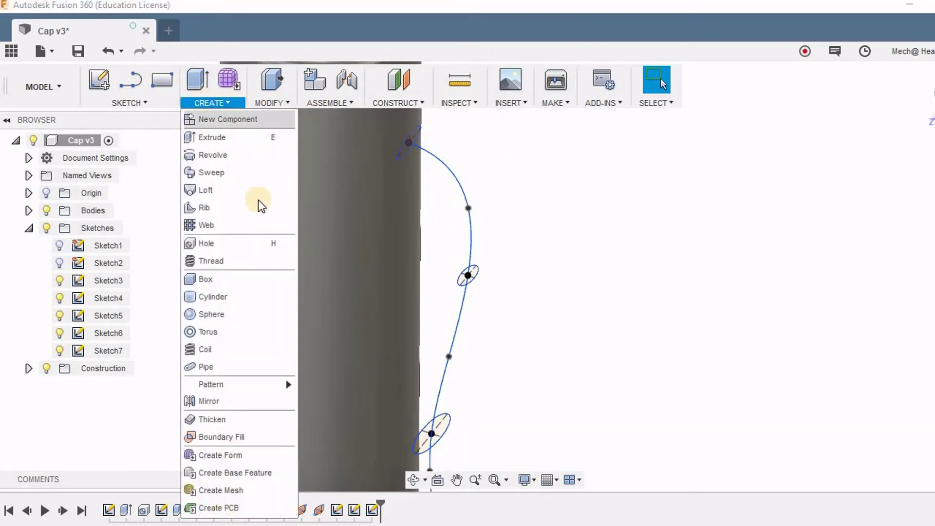
pyautogui.click(255, 191)
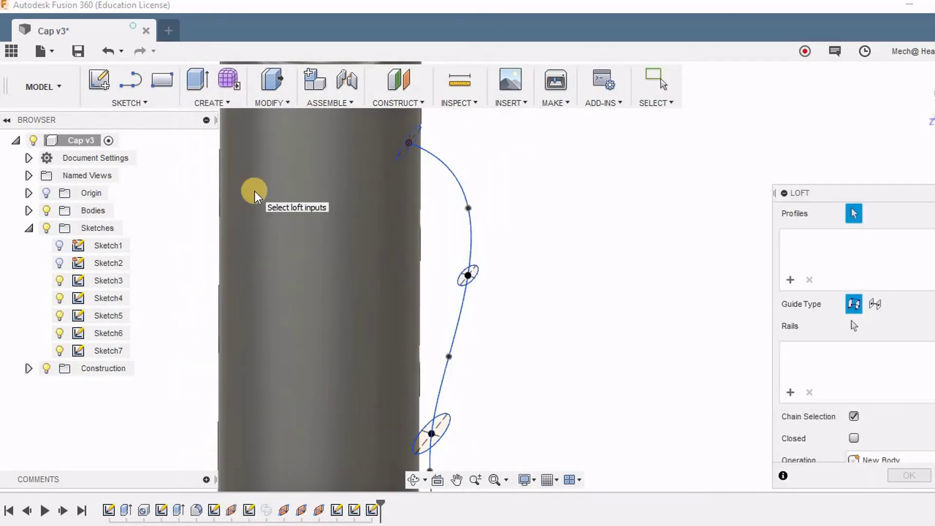
pyautogui.moveTo(846, 195); pyautogui.dragTo(642, 92)
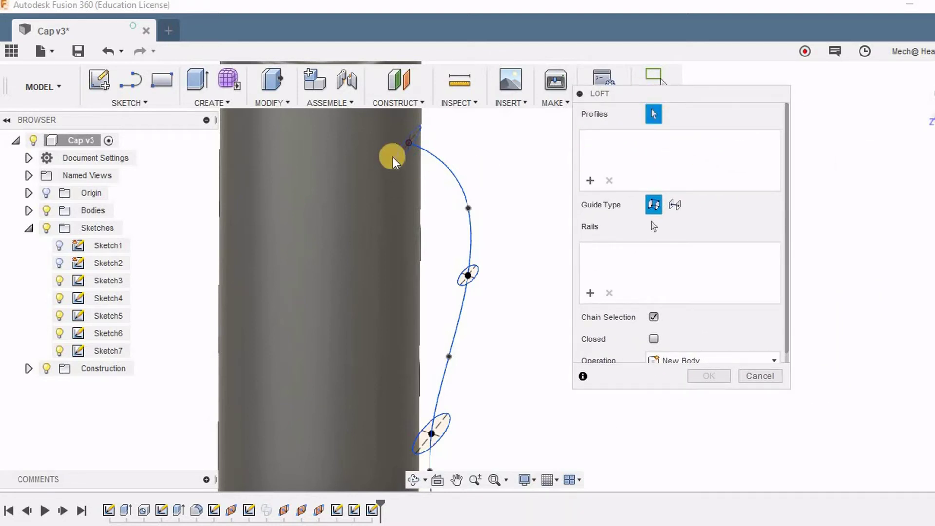
pyautogui.scroll(4, 426, 134)
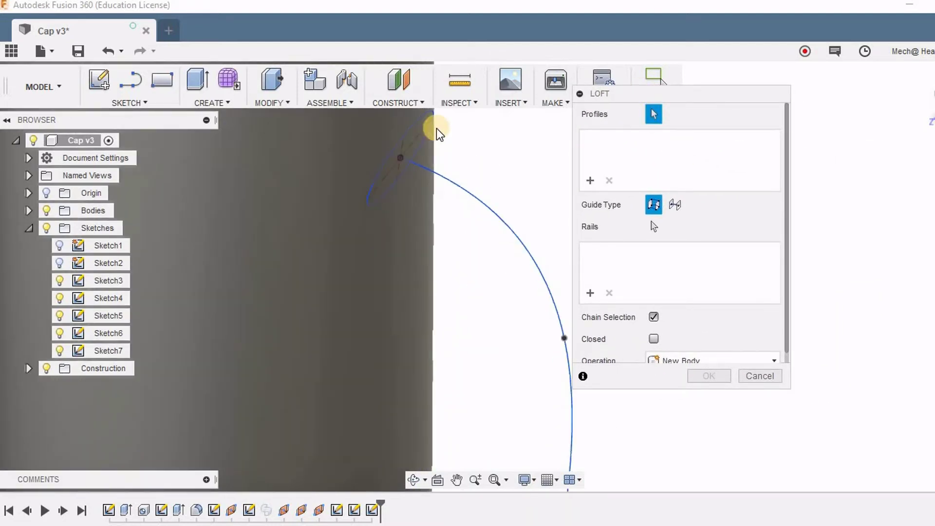
pyautogui.click(404, 154)
pyautogui.scroll(-5, 333, 148)
pyautogui.scroll(5, 401, 269)
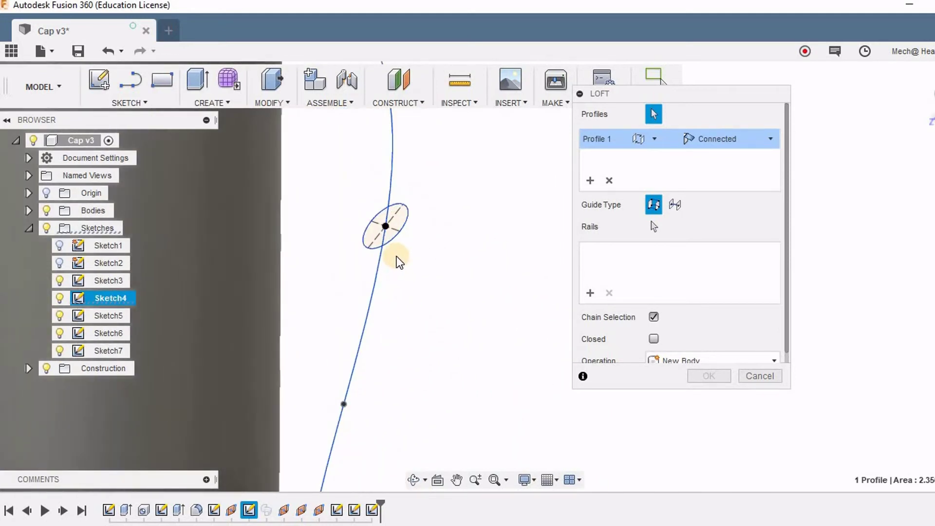
pyautogui.click(404, 209)
pyautogui.scroll(-4, 424, 224)
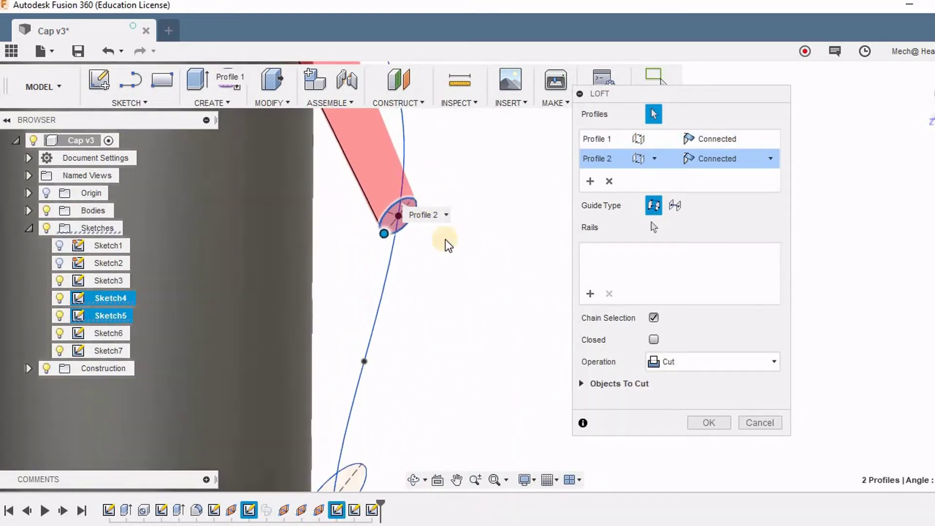
# Add the large ellipse lower on the spline and the small ellipse near its free end as the loft's third and fourth profiles
pyautogui.moveTo(441, 268); pyautogui.dragTo(441, 265, button='middle')
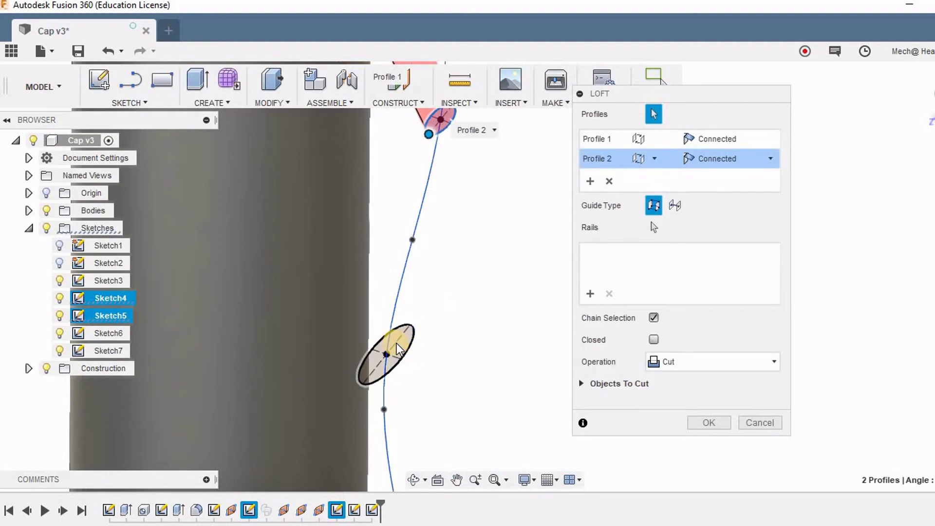
pyautogui.click(396, 342)
pyautogui.scroll(-4, 459, 198)
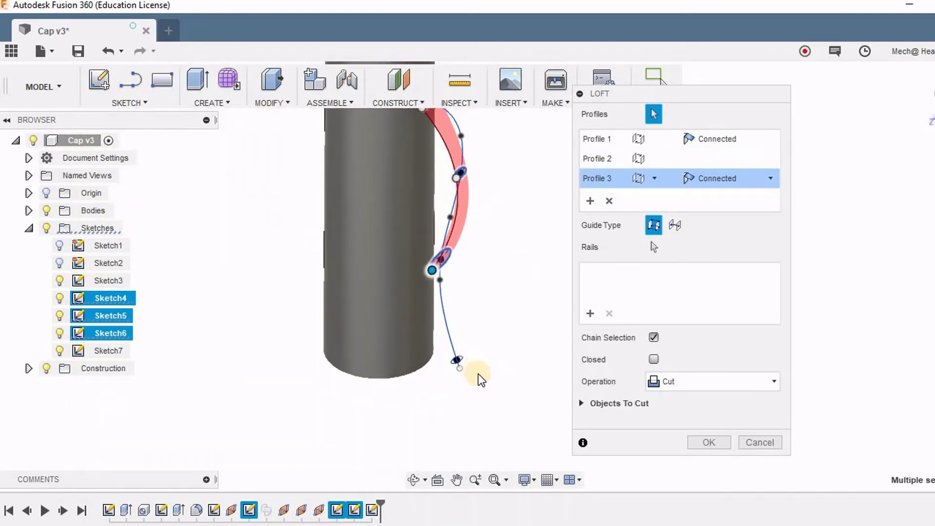
pyautogui.scroll(6, 457, 361)
pyautogui.click(443, 334)
# Set the loft's operation to Join so the clip merges with the cap body
pyautogui.scroll(-7, 480, 265)
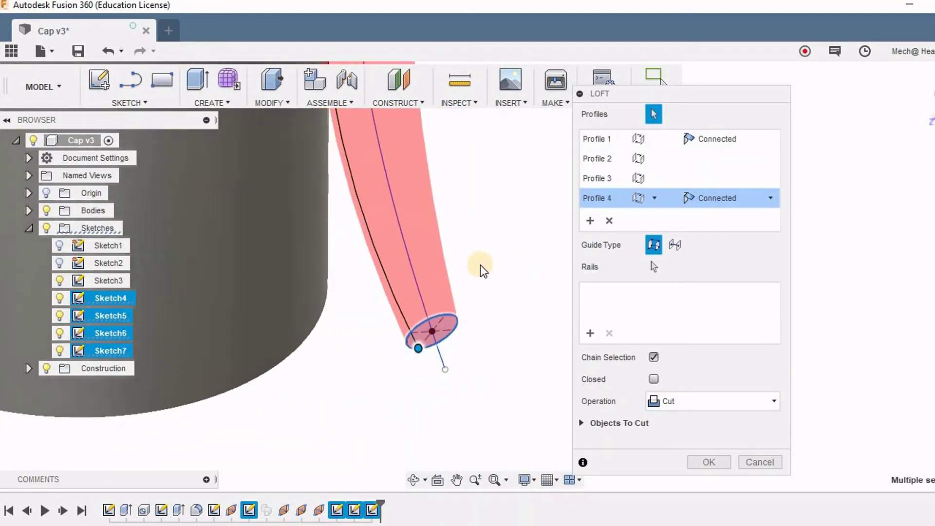
pyautogui.moveTo(461, 253); pyautogui.dragTo(425, 313, button='middle')
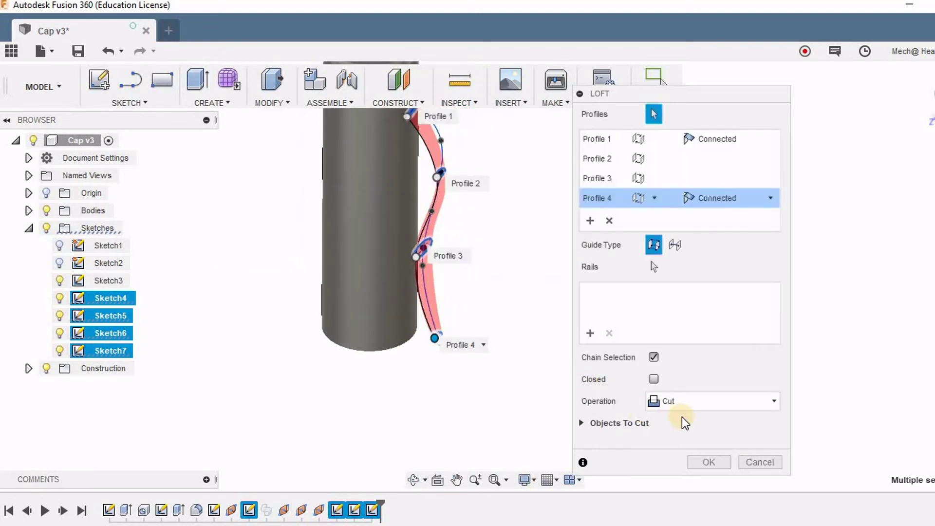
pyautogui.click(662, 400)
pyautogui.click(671, 422)
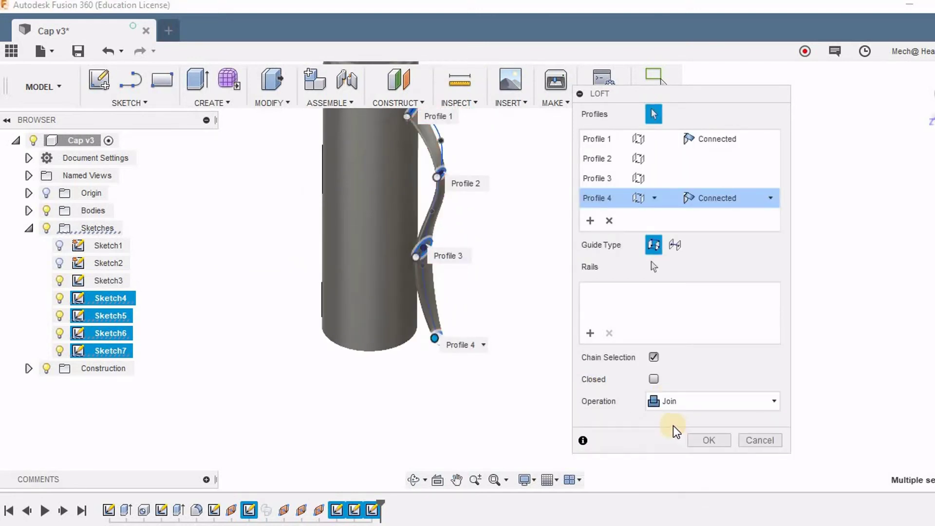
# Guide the loft with a centerline along the spline path and complete the clip
pyautogui.scroll(3, 492, 155)
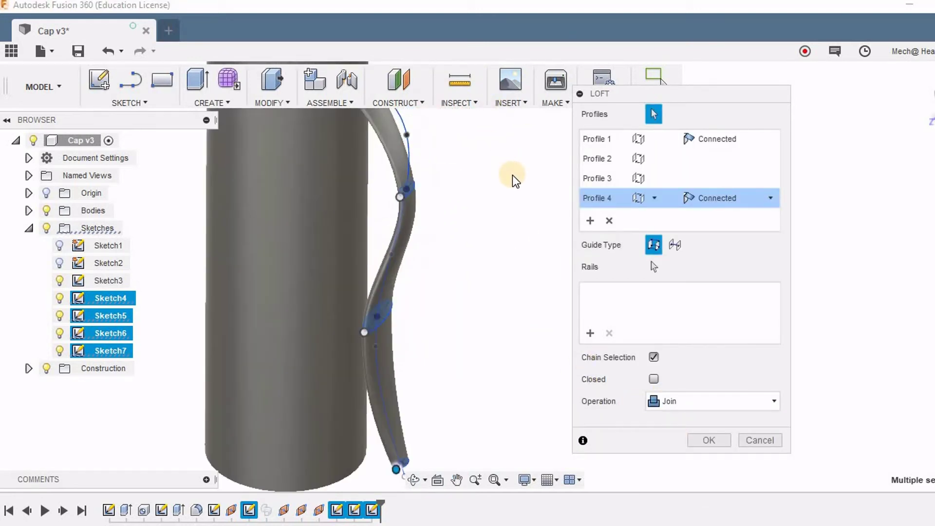
pyautogui.moveTo(506, 273); pyautogui.dragTo(568, 359, button='middle')
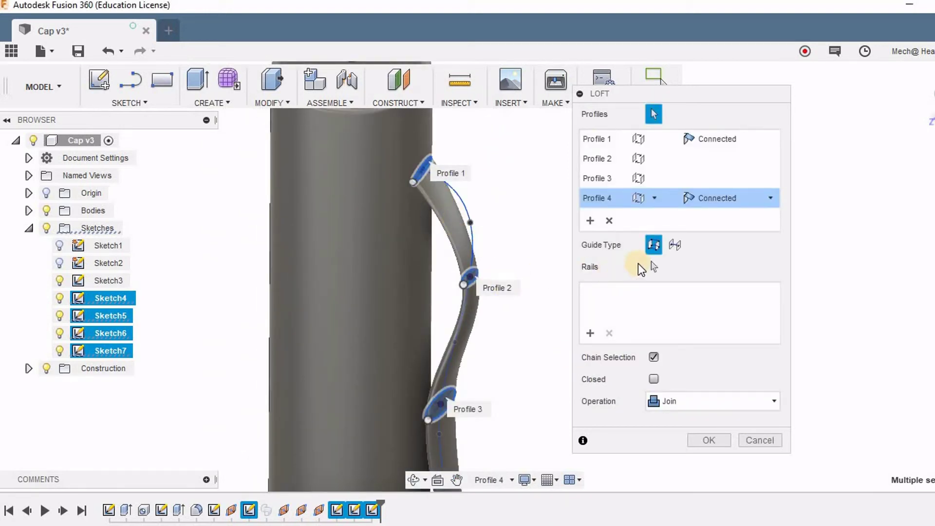
pyautogui.click(654, 266)
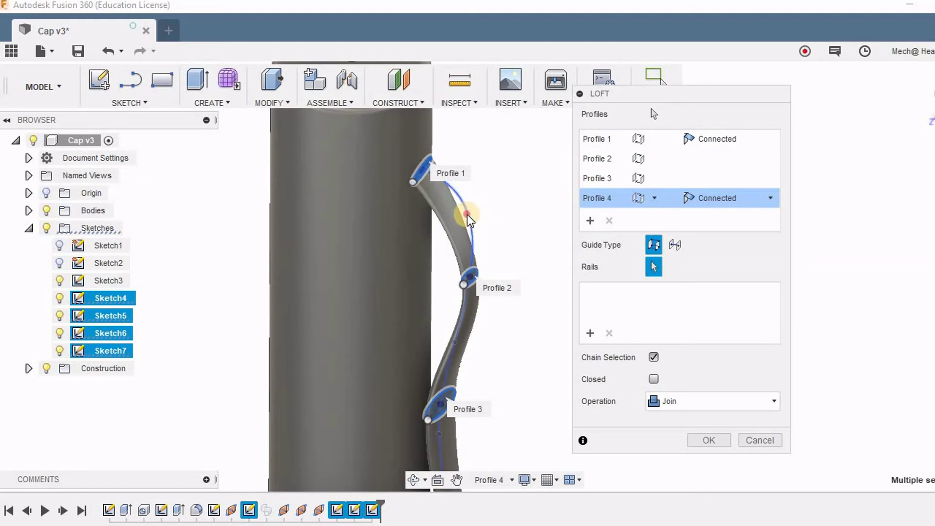
pyautogui.scroll(-2, 547, 221)
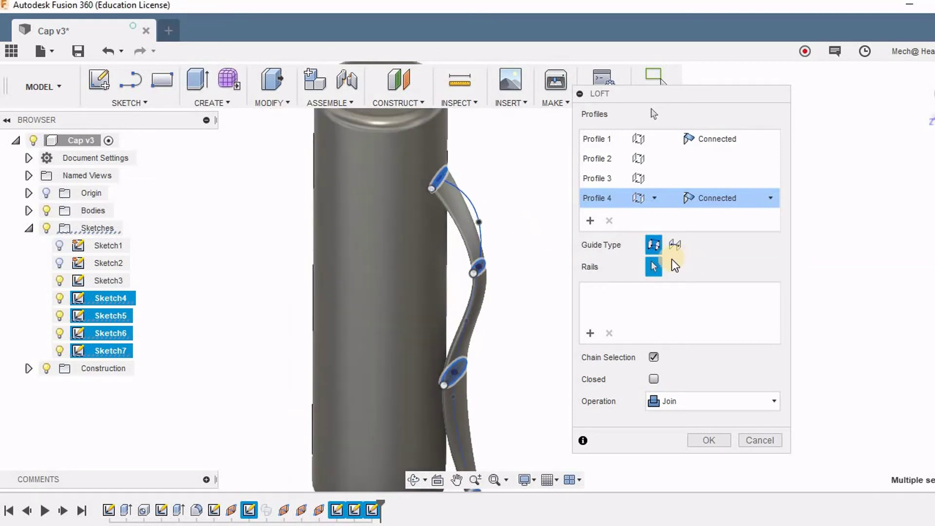
pyautogui.click(673, 249)
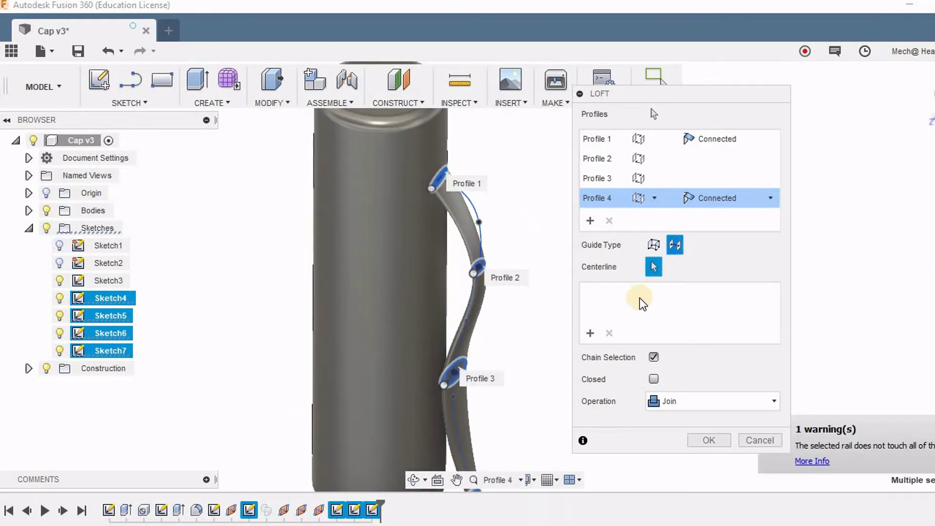
pyautogui.click(481, 210)
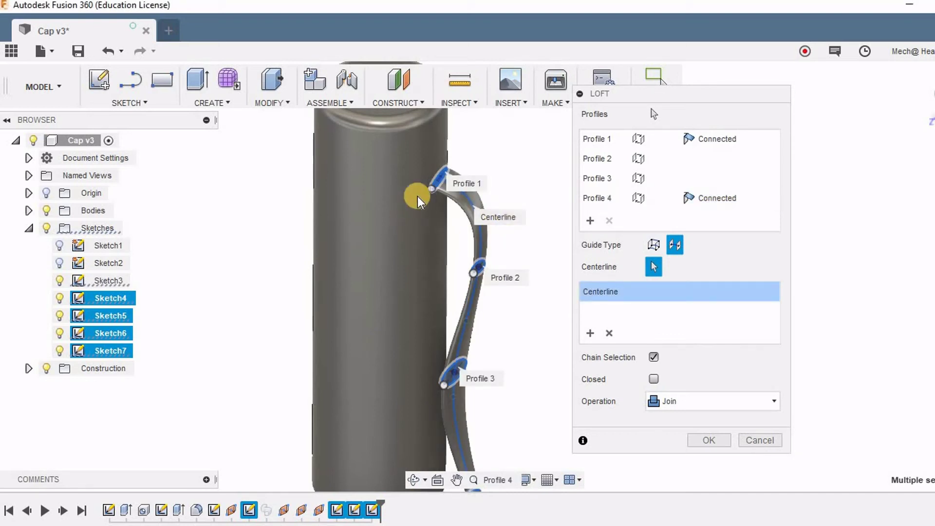
pyautogui.scroll(-3, 497, 233)
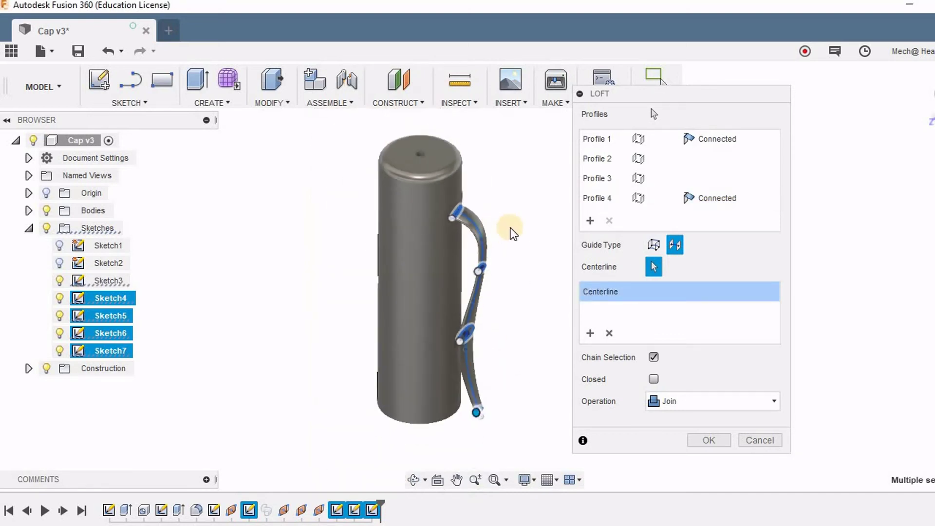
pyautogui.keyDown('shift'); pyautogui.moveTo(511, 183); pyautogui.dragTo(512, 221, button='middle'); pyautogui.keyUp('shift')
pyautogui.scroll(3, 515, 233)
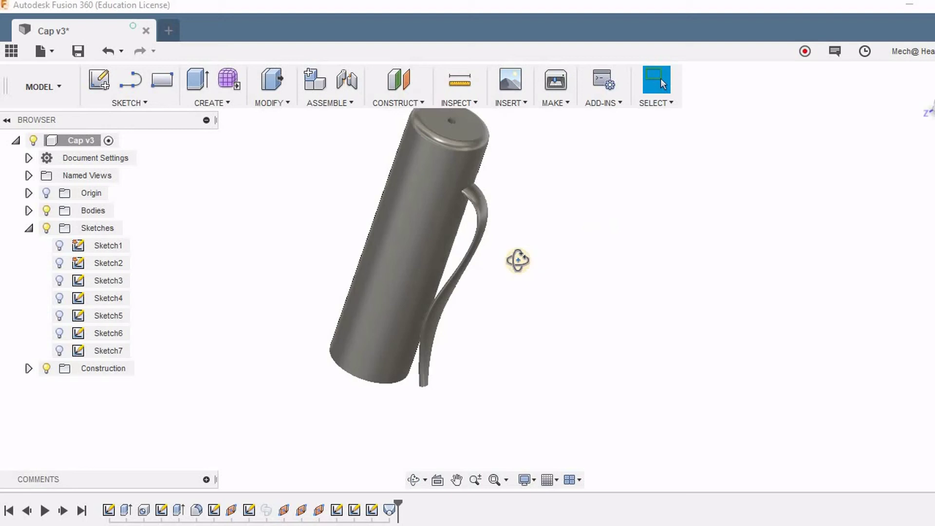
pyautogui.moveTo(517, 260)
pyautogui.keyDown('shift'); pyautogui.mouseDown(button='middle')
pyautogui.moveTo(540, 202)
pyautogui.moveTo(550, 250)
pyautogui.moveTo(529, 253)
pyautogui.mouseUp(button='middle'); pyautogui.keyUp('shift')
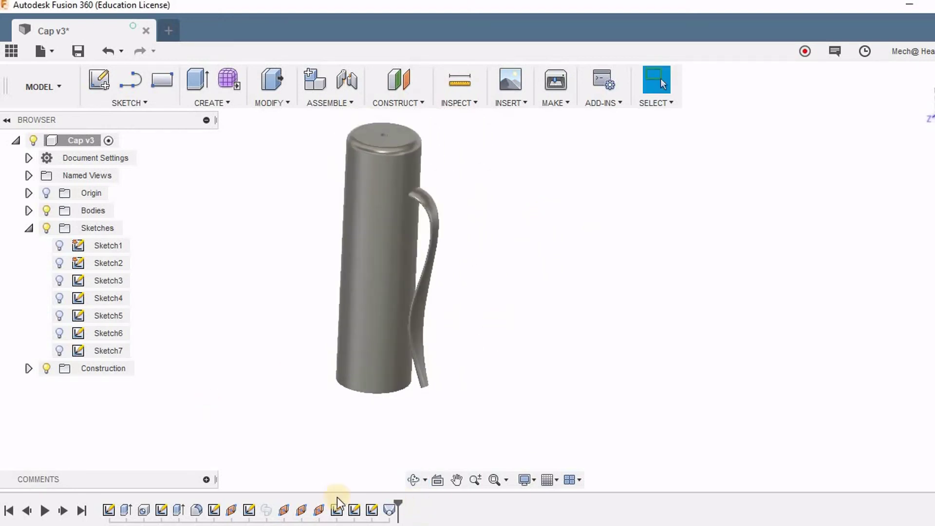
# Suppress the loft feature and unsuppress the earlier sweep to compare the two clip shapes
pyautogui.click(267, 510)
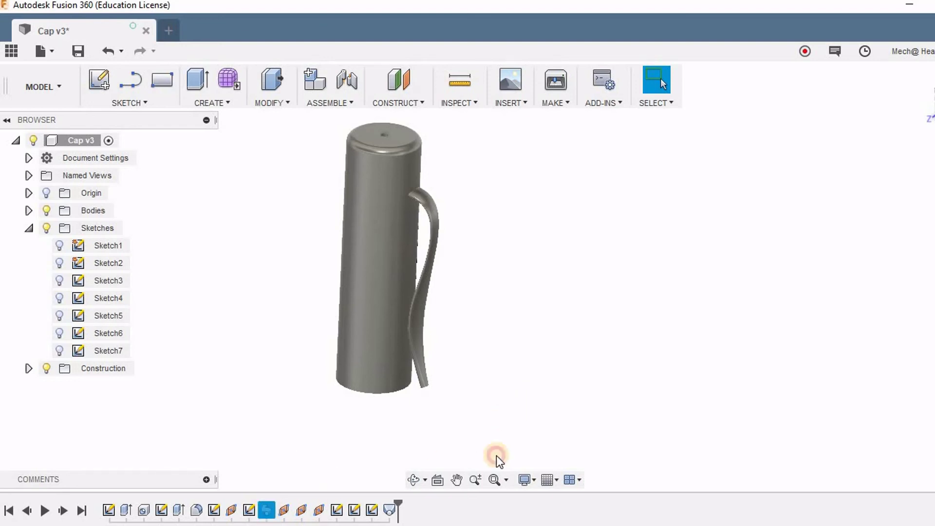
pyautogui.rightClick(389, 511)
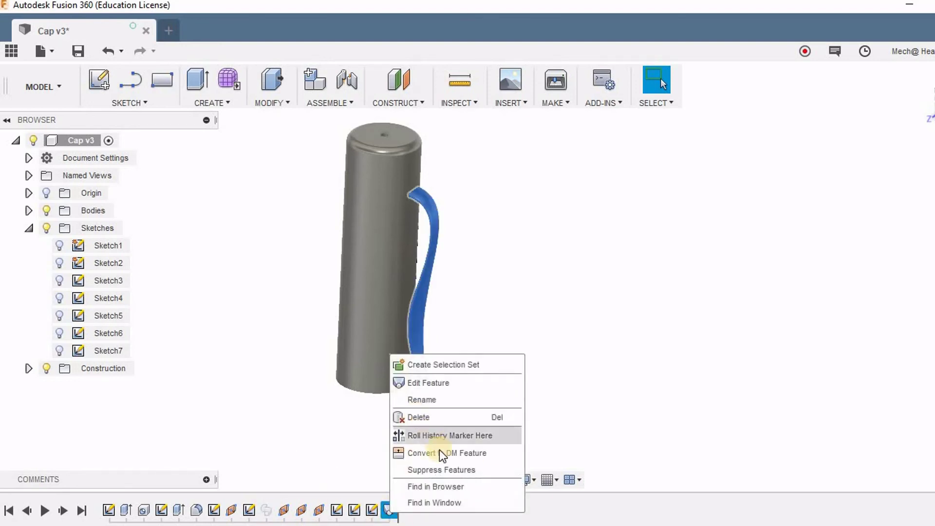
pyautogui.click(442, 470)
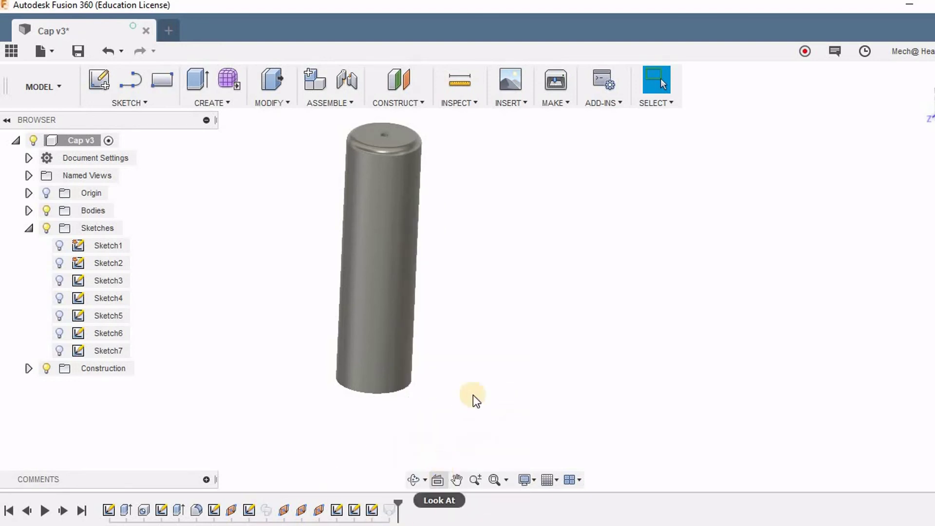
pyautogui.rightClick(270, 515)
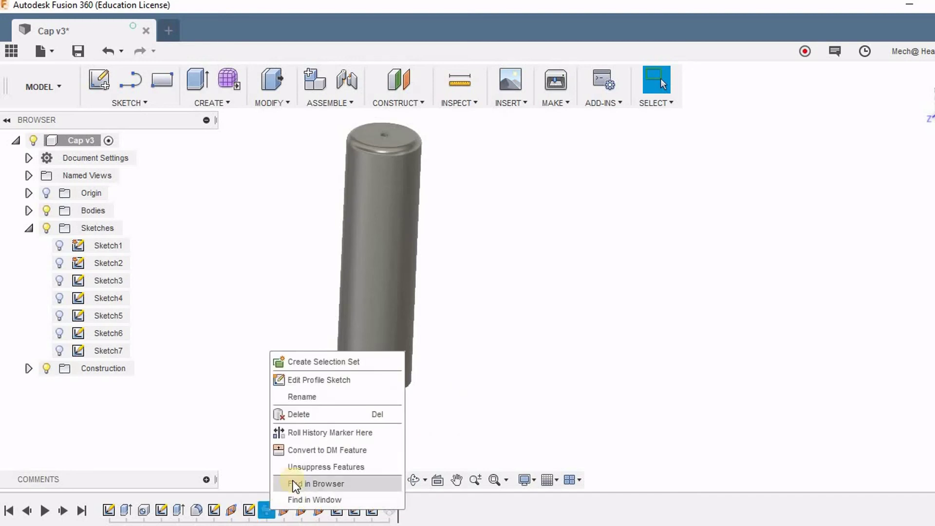
pyautogui.click(302, 469)
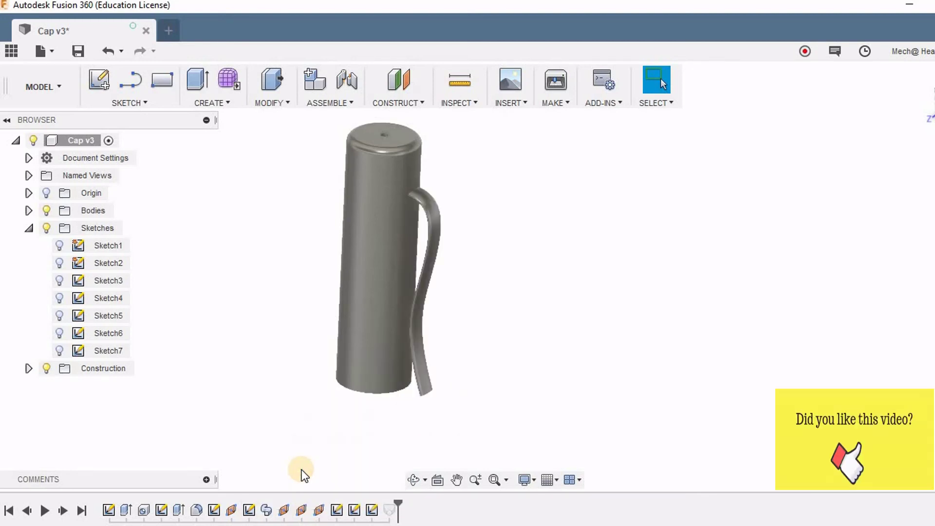
# Suppress the sweep feature again and unsuppress the loft to restore the lofted clip
pyautogui.click(266, 517)
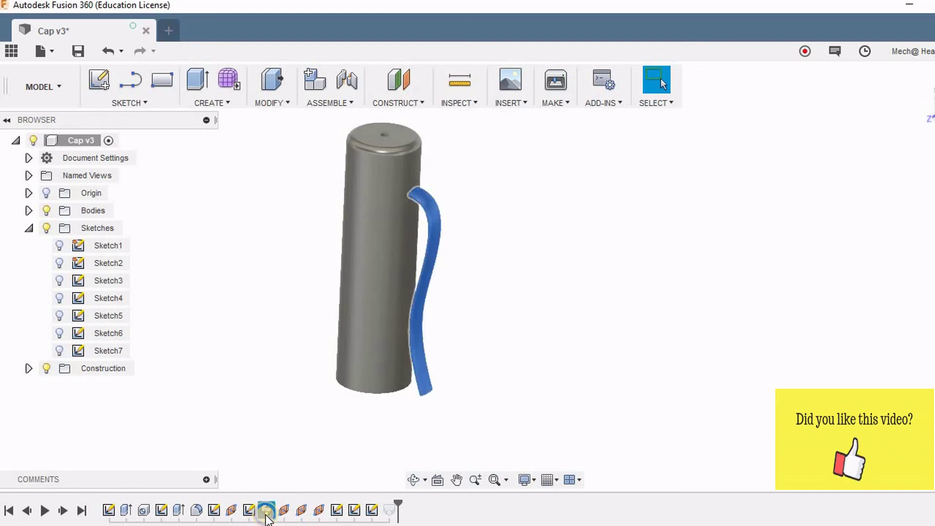
pyautogui.rightClick(266, 517)
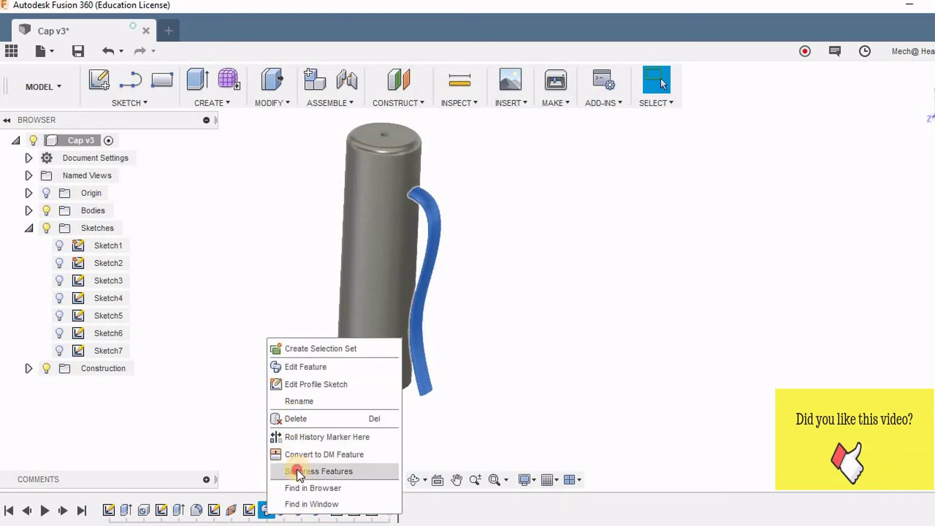
pyautogui.click(298, 470)
pyautogui.rightClick(392, 509)
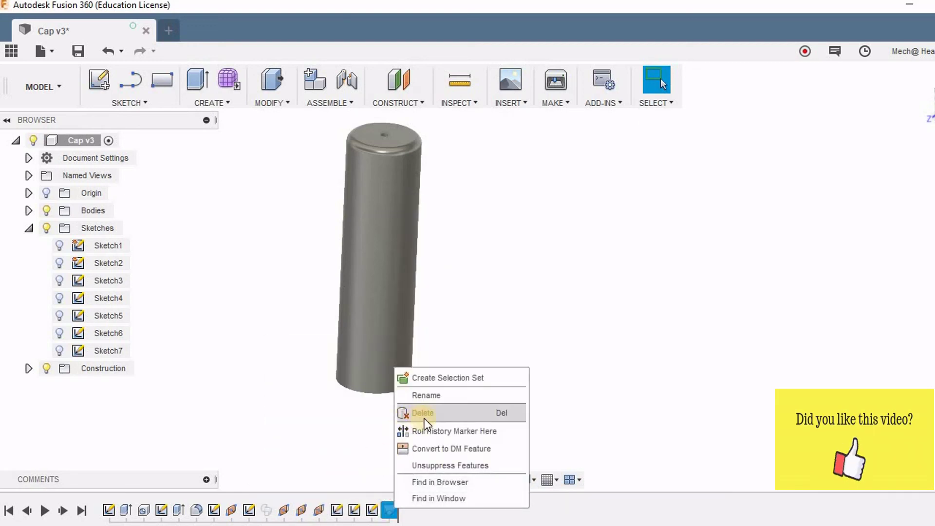
pyautogui.click(434, 465)
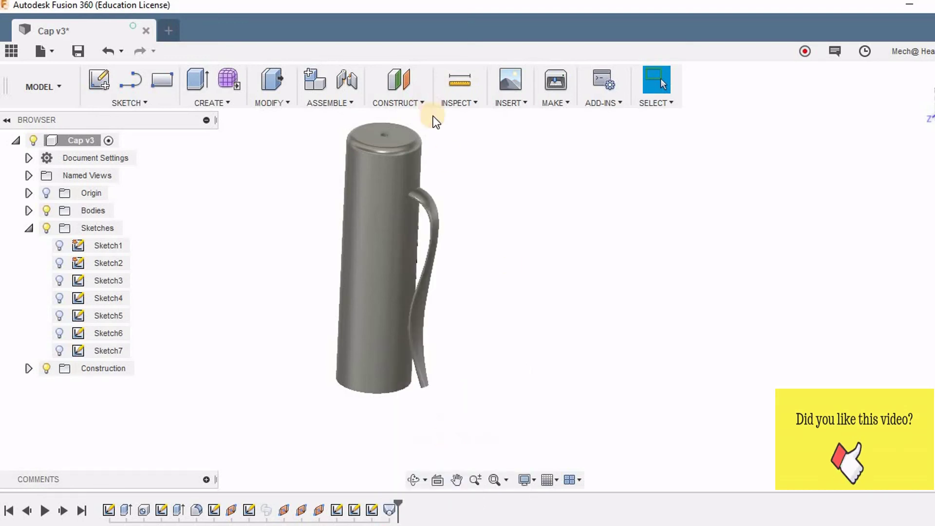
# Examine the cap and its lofted clip up close and from different angles
pyautogui.scroll(3, 433, 161)
pyautogui.scroll(-2, 440, 165)
pyautogui.moveTo(446, 169)
pyautogui.keyDown('shift'); pyautogui.mouseDown(button='middle')
pyautogui.moveTo(494, 131)
pyautogui.moveTo(478, 110)
pyautogui.moveTo(447, 183)
pyautogui.moveTo(437, 166)
pyautogui.mouseUp(button='middle'); pyautogui.keyUp('shift')
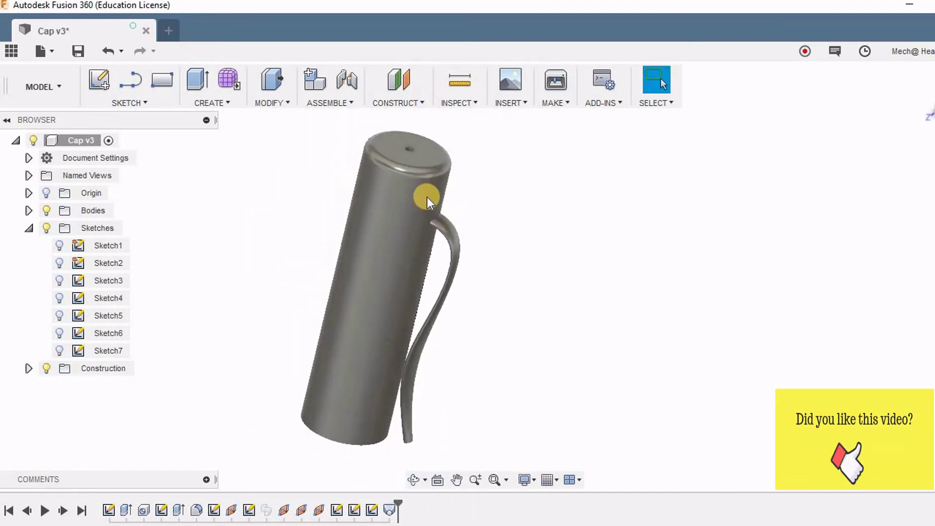
pyautogui.scroll(3, 409, 195)
pyautogui.scroll(-3, 408, 195)
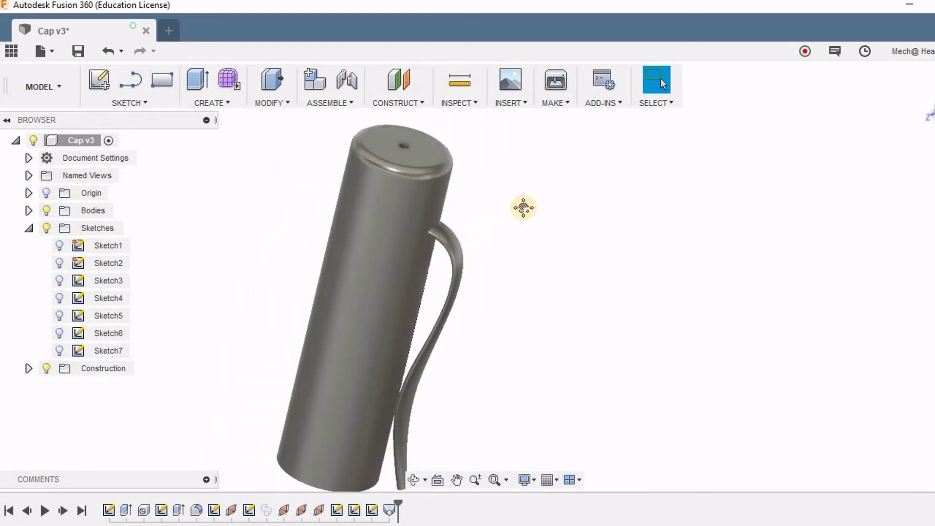
pyautogui.moveTo(523, 208); pyautogui.dragTo(530, 185, button='middle')
pyautogui.scroll(-2, 477, 220)
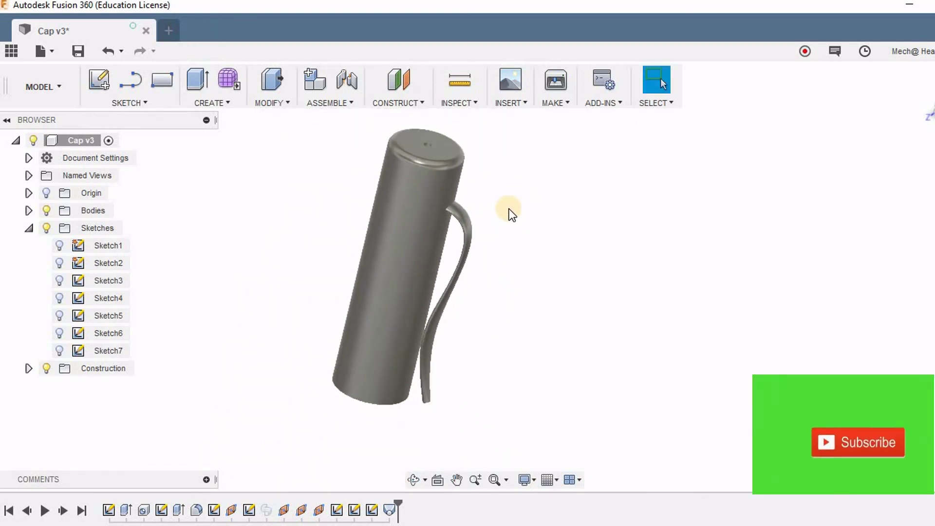